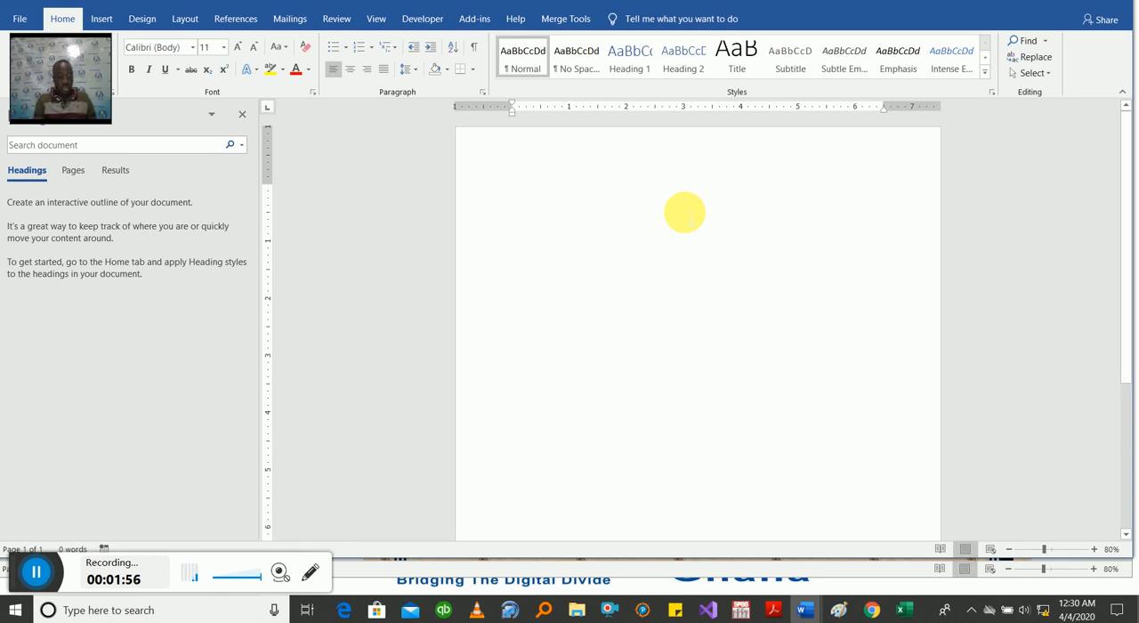
Step: Enter the salutation "Dear ()," with empty parentheses as the name placeholder at the start of the letter
text(De)
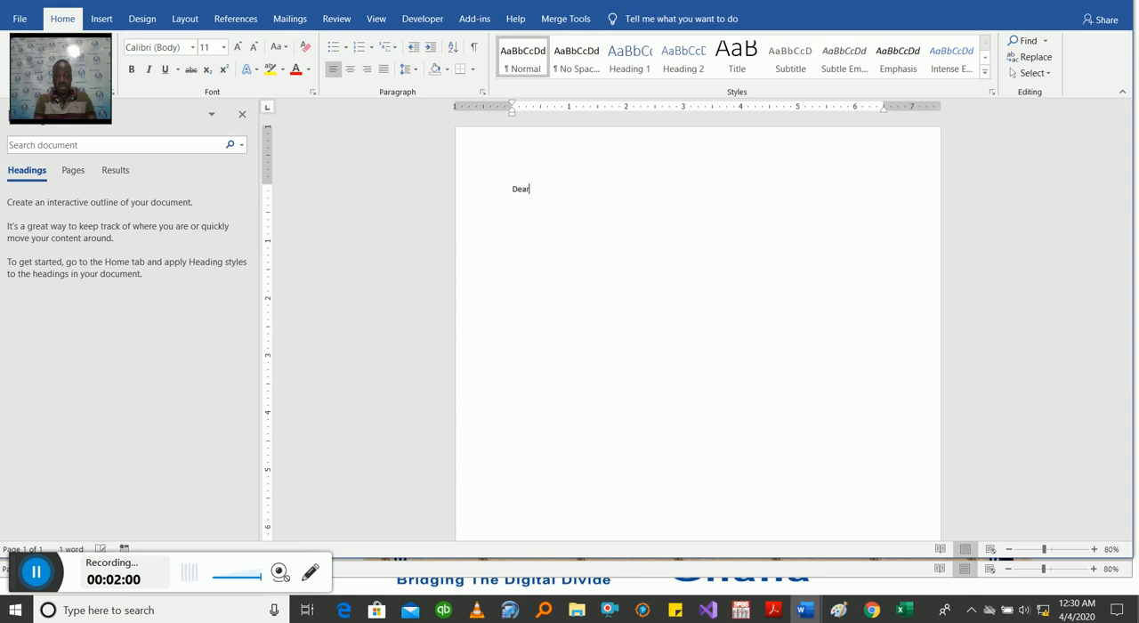
text(ar ()
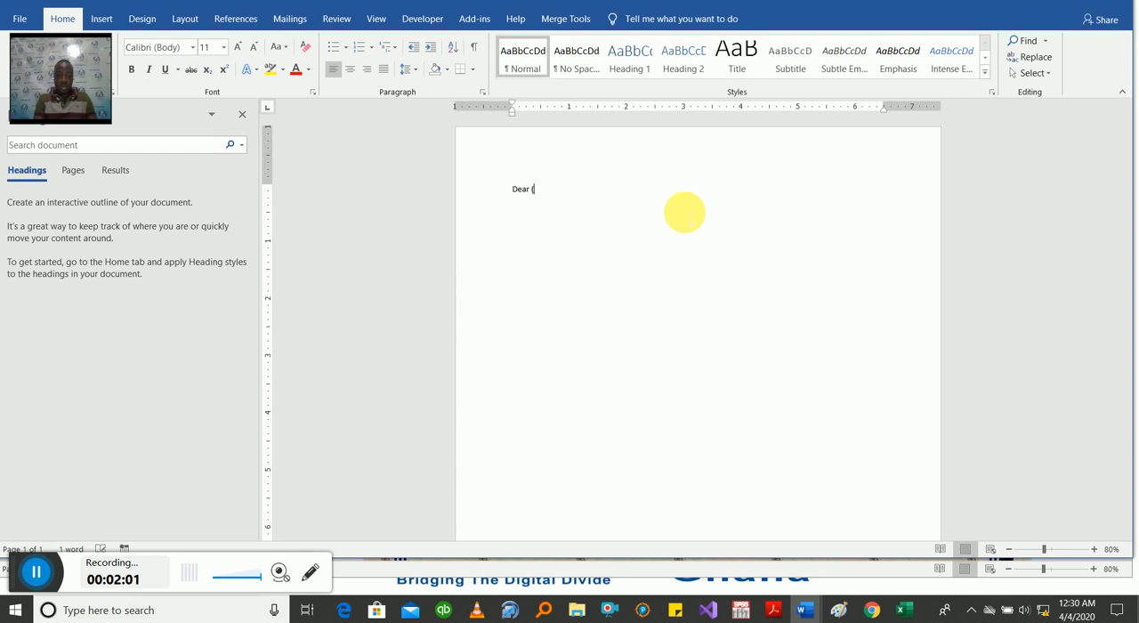
text(),)
key(Return)
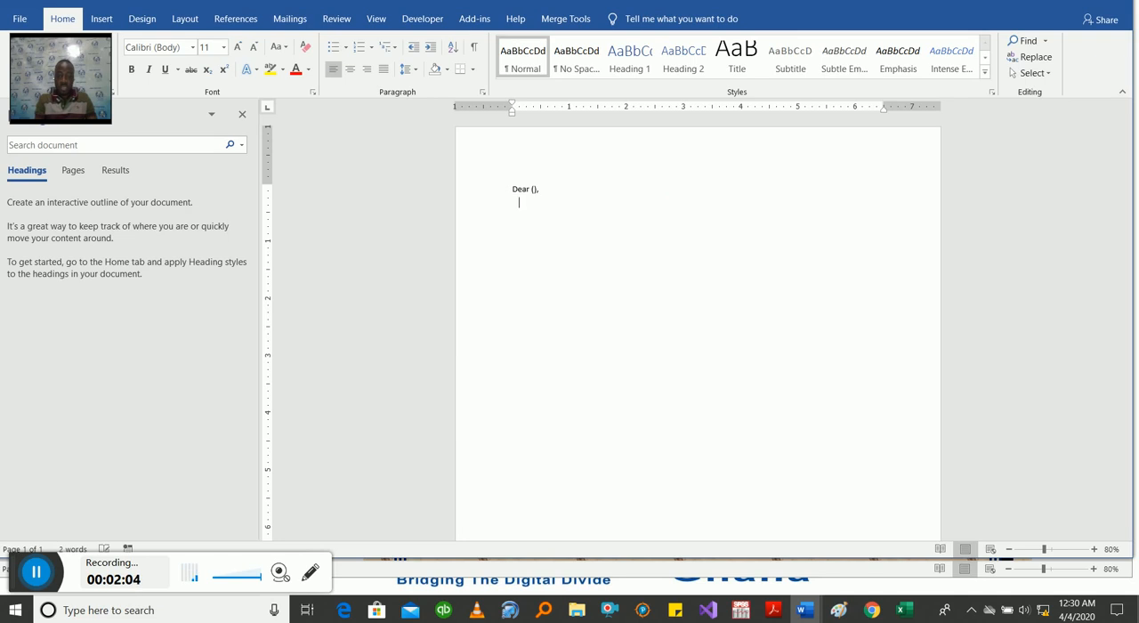
Step: Write the opening sentence "We appreciate your trust and confidence placed in us." below the salutation
text(We appreciate your )
text(tru)
text(ru)
text(st )
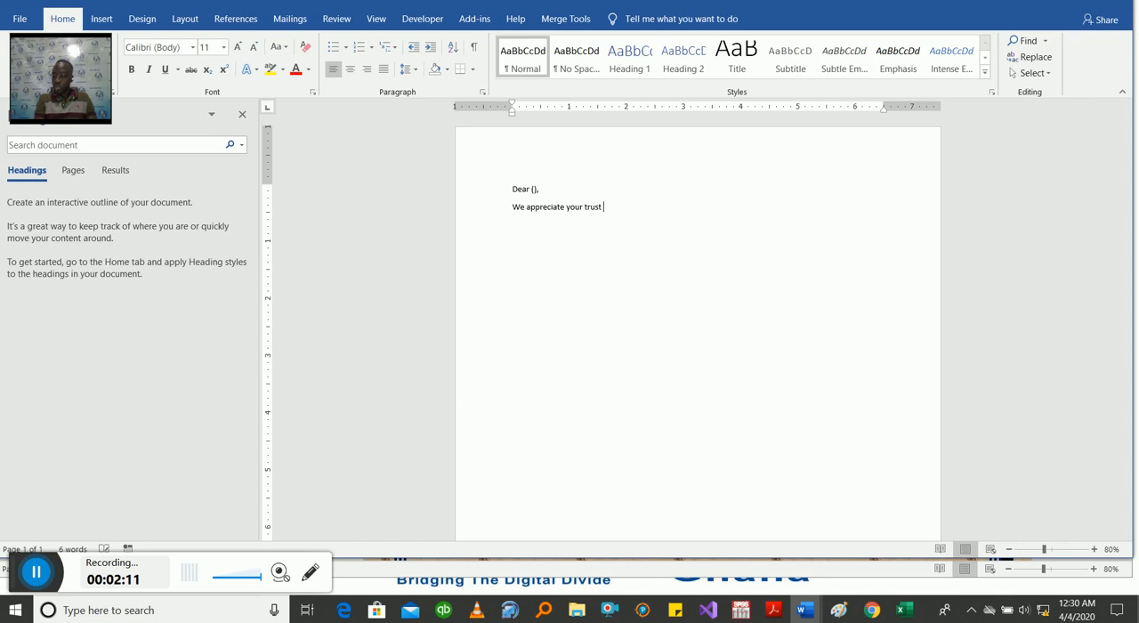
text(and confidenc)
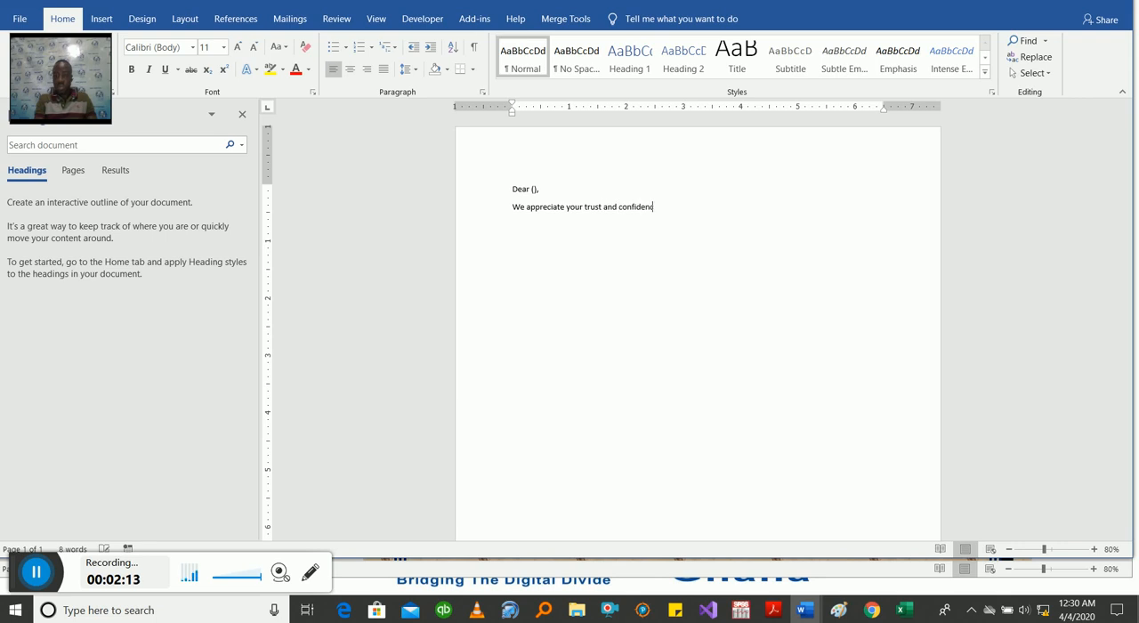
text(e placed in us.)
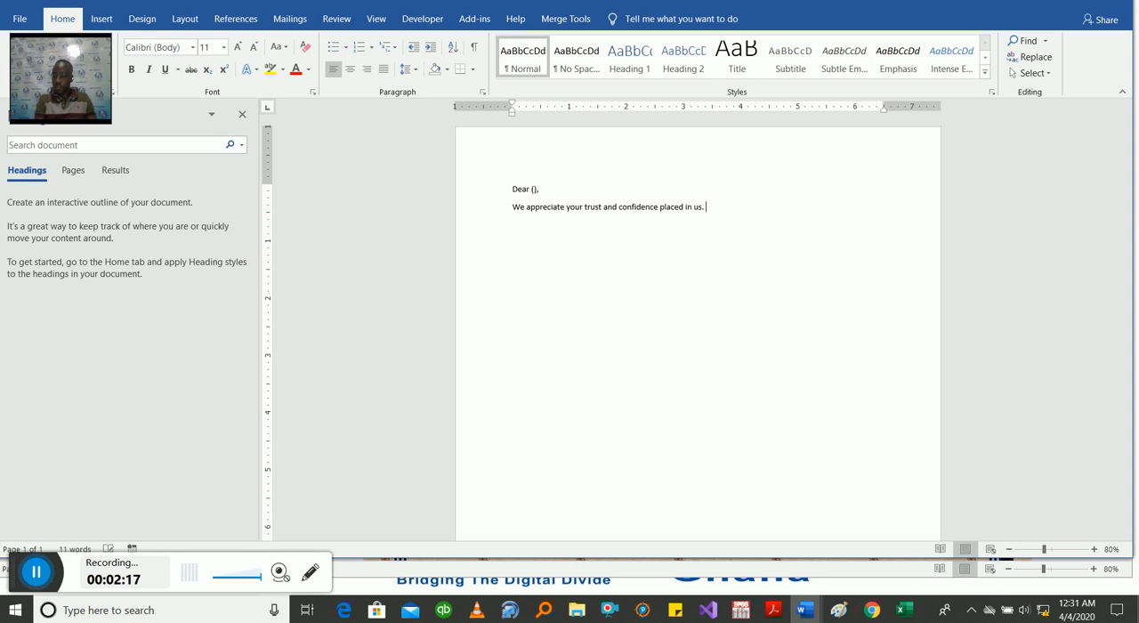
Step: Add the paragraph "You paid (). Please confirm by sending us an email to" followed by the contact's e-mail address
key(Return)
text(You paid (). Please confirm )
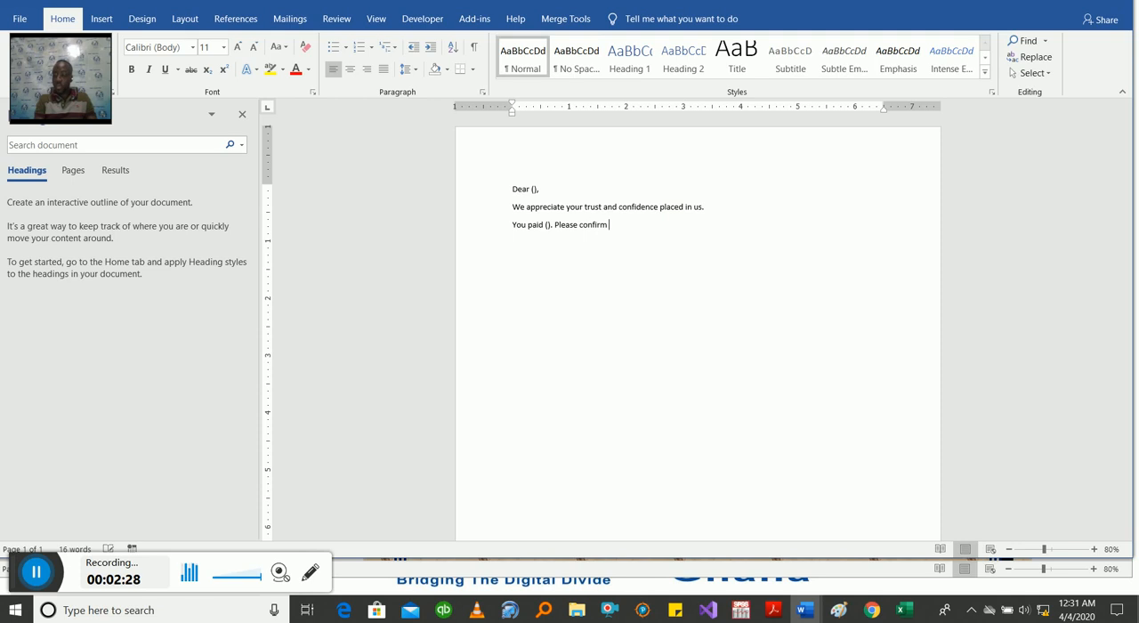
text(by sending us a)
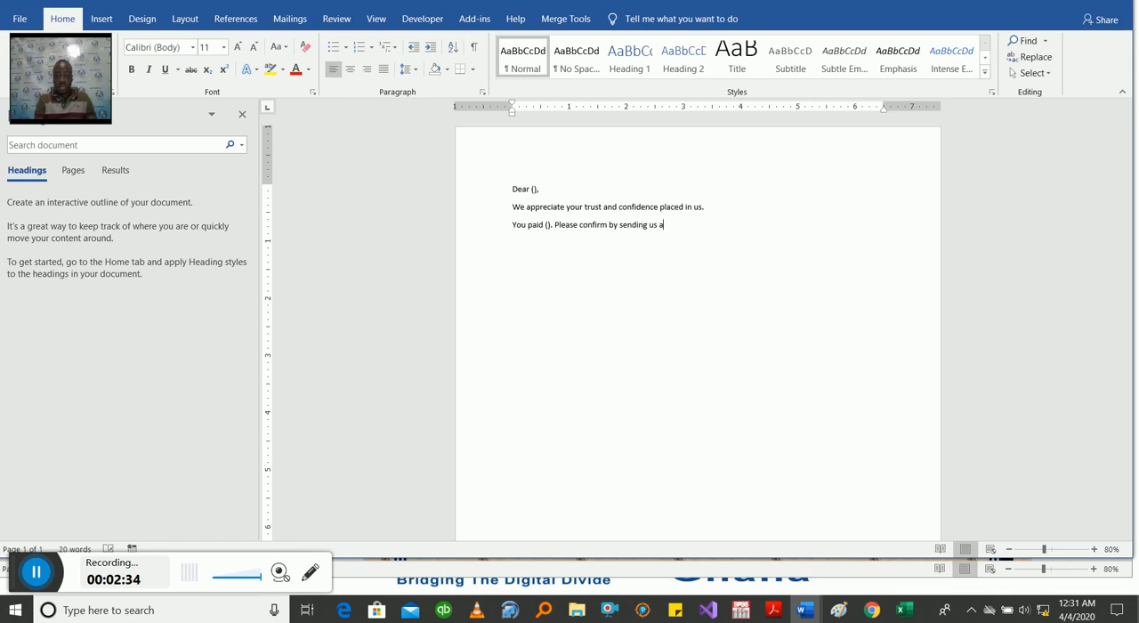
text(n email to )
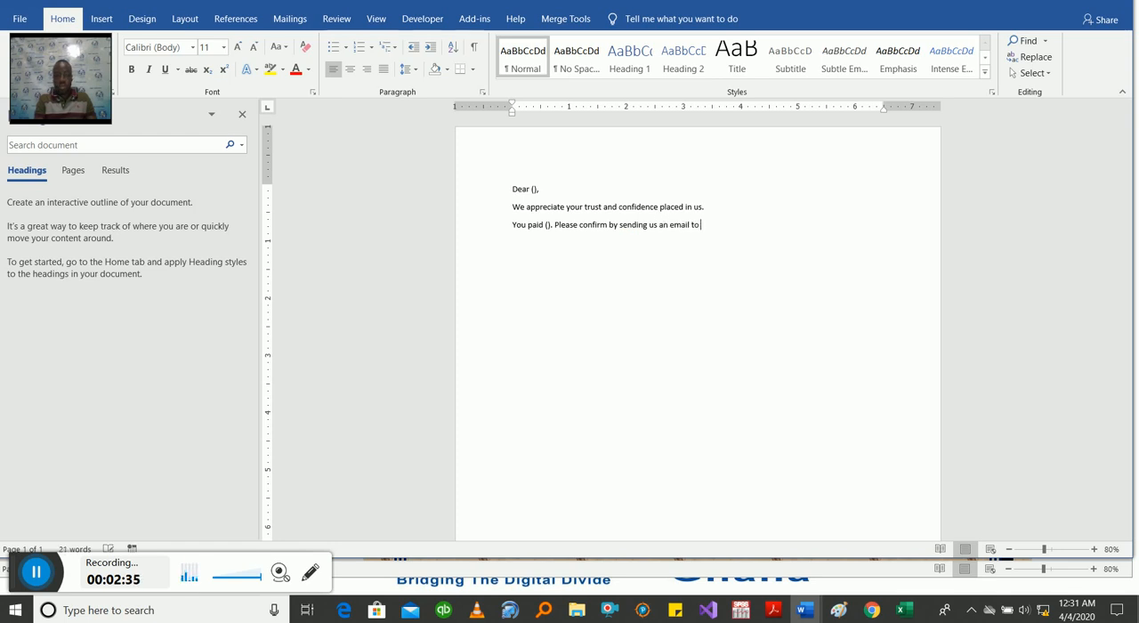
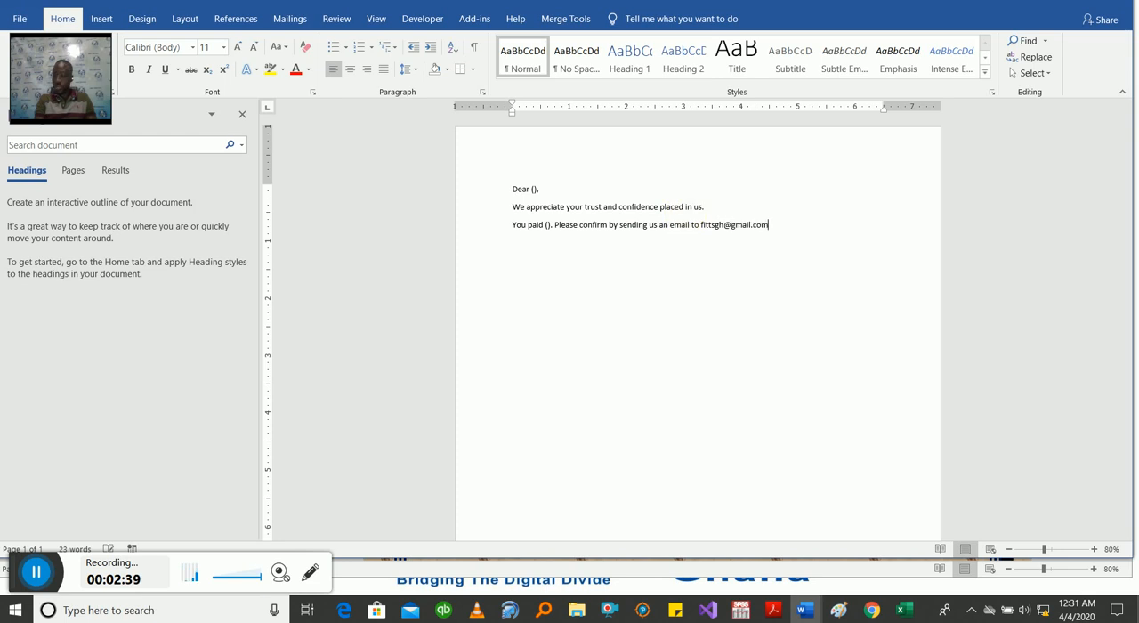
Step: Close the letter with "Thank you," and the sender's full name on the following line
key(Return)
text(Thank you,)
key(Return)
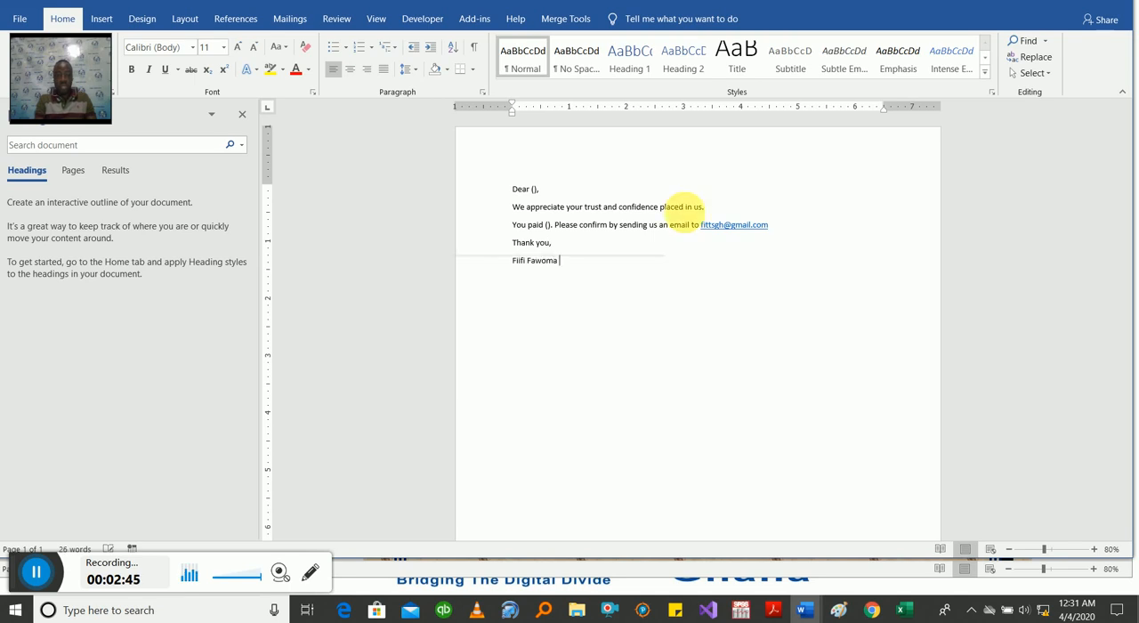
Step: Add the title "(Principal Consultant)" and the sender's phone number on separate lines under the name
key(Return)
text((Prin)
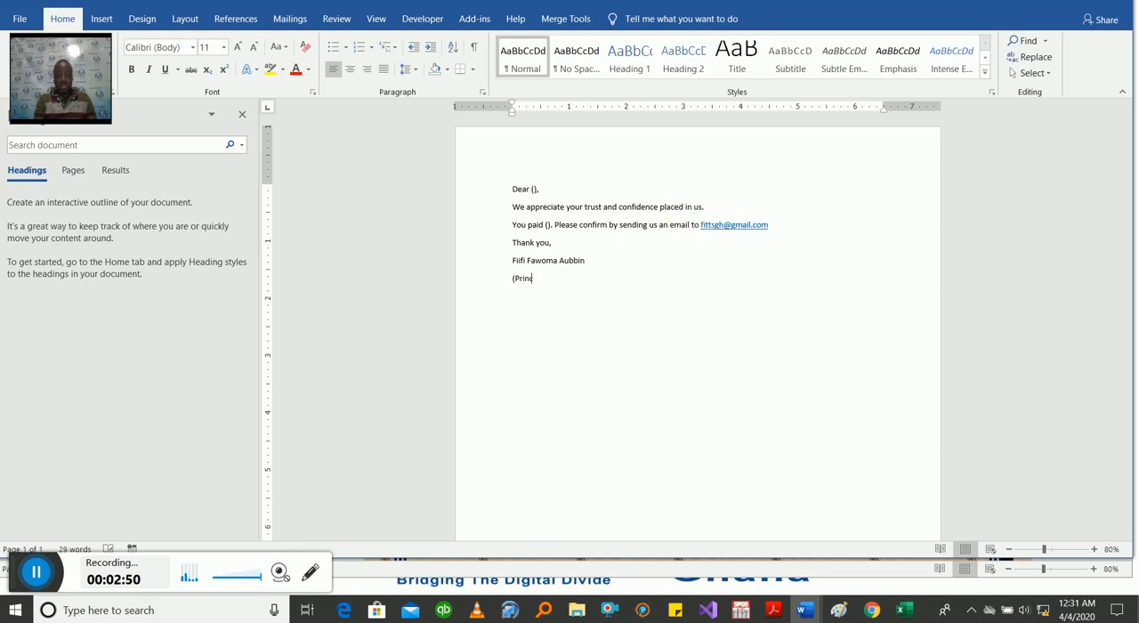
text(cipal Consultant))
key(Return)
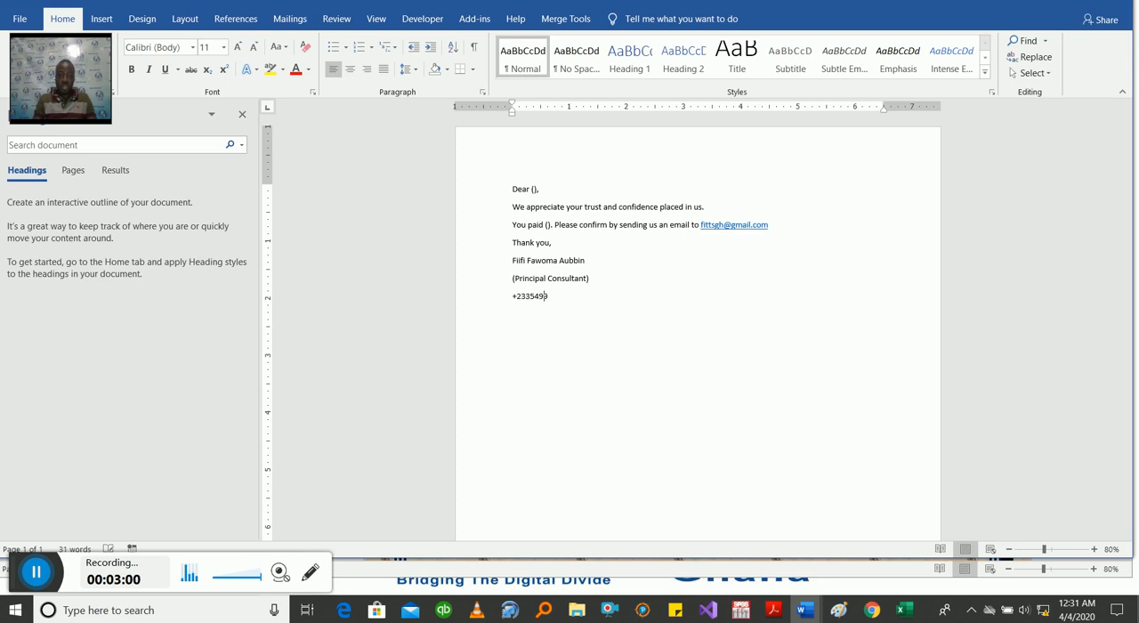
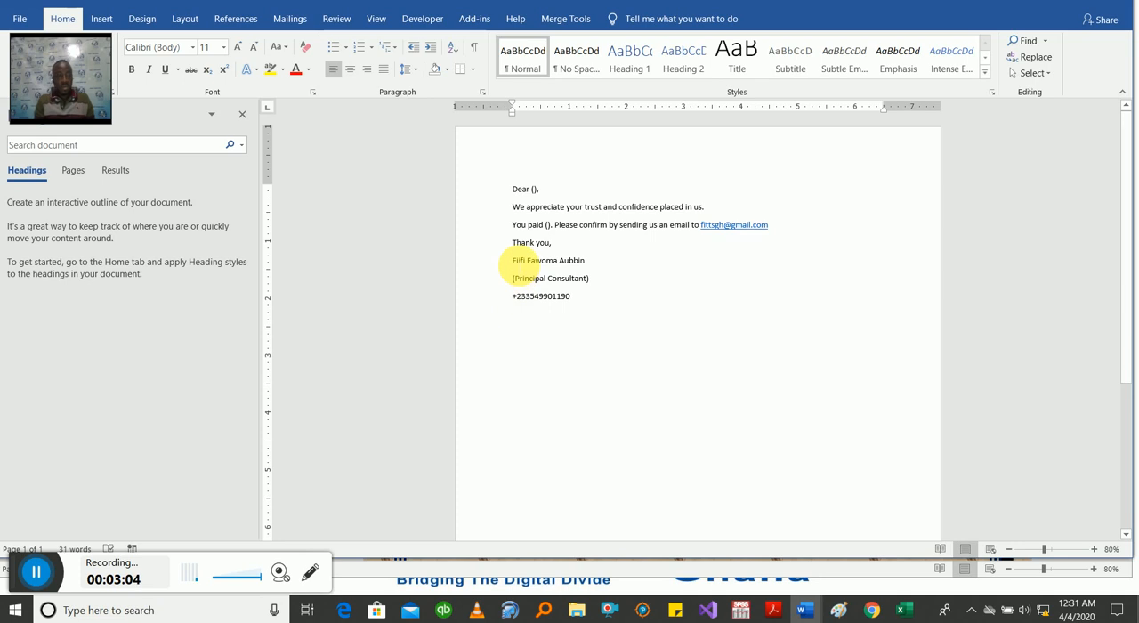
Step: Apply a different built-in theme to the letter, changing its font and using an orange hyperlink colour
drag(55, 53, 1049, 293)
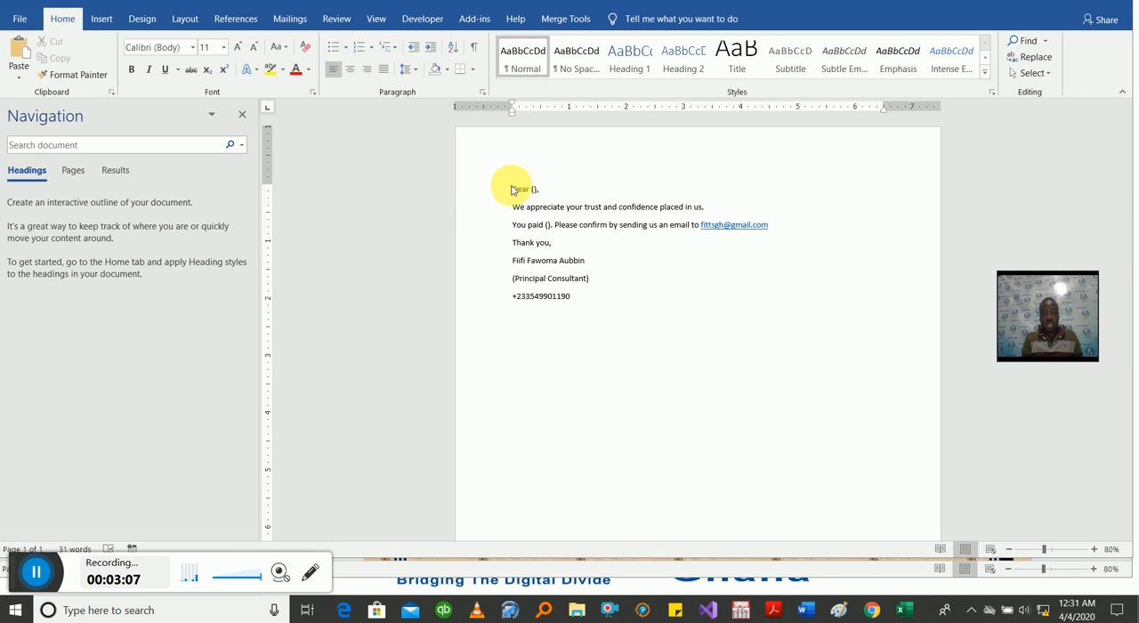
click(140, 22)
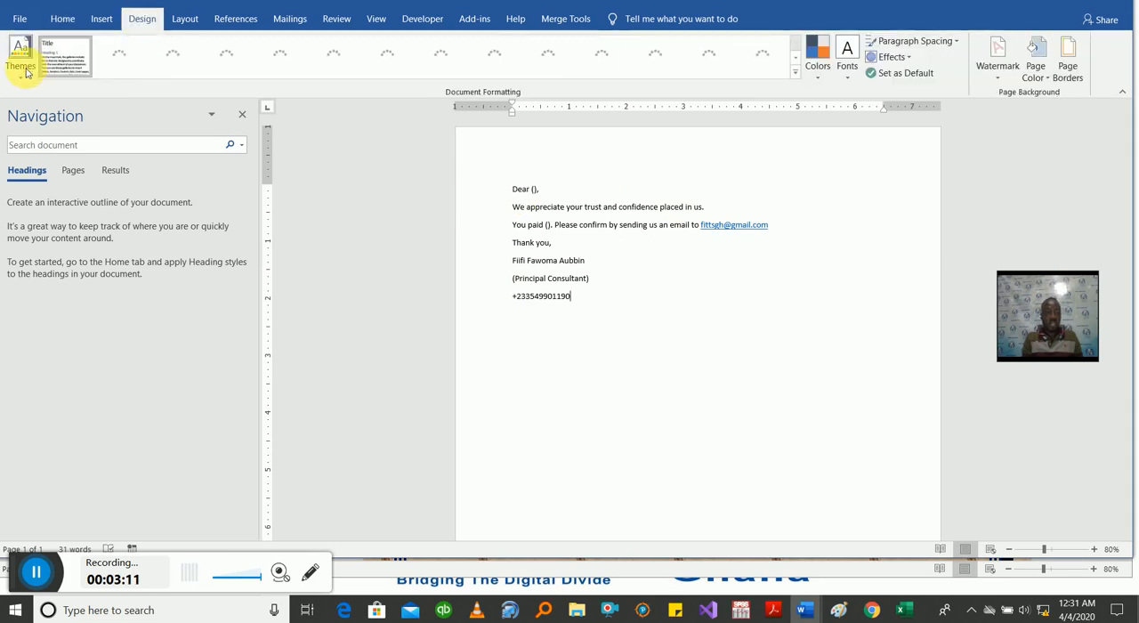
click(26, 73)
click(92, 258)
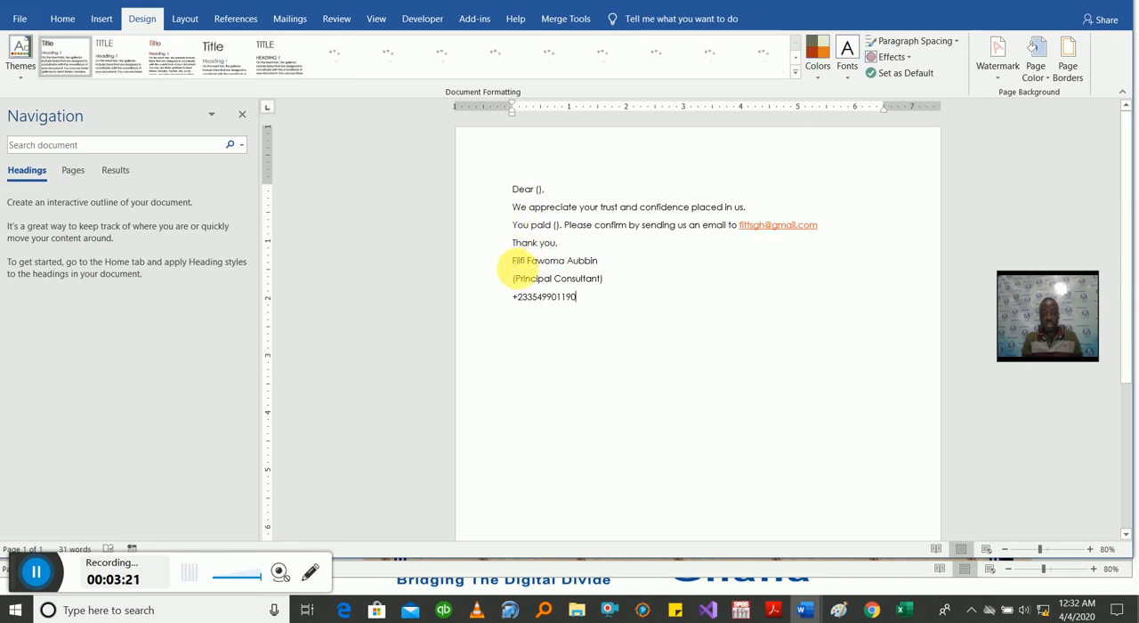
Step: Set the document's paragraph spacing to the built-in Double option
drag(513, 262, 601, 318)
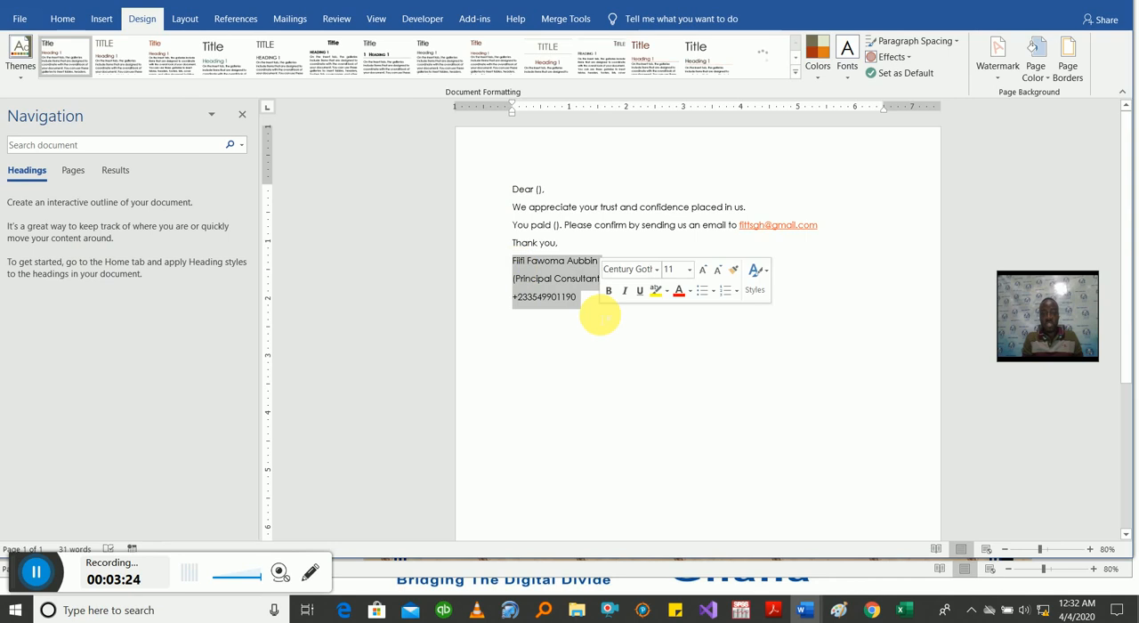
click(949, 44)
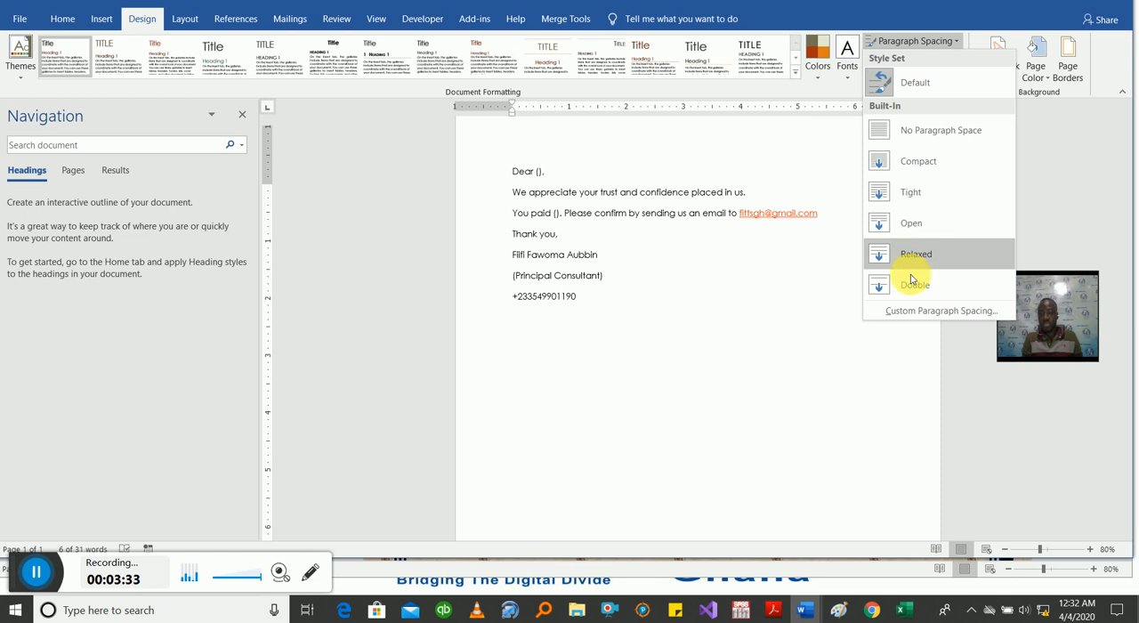
click(654, 285)
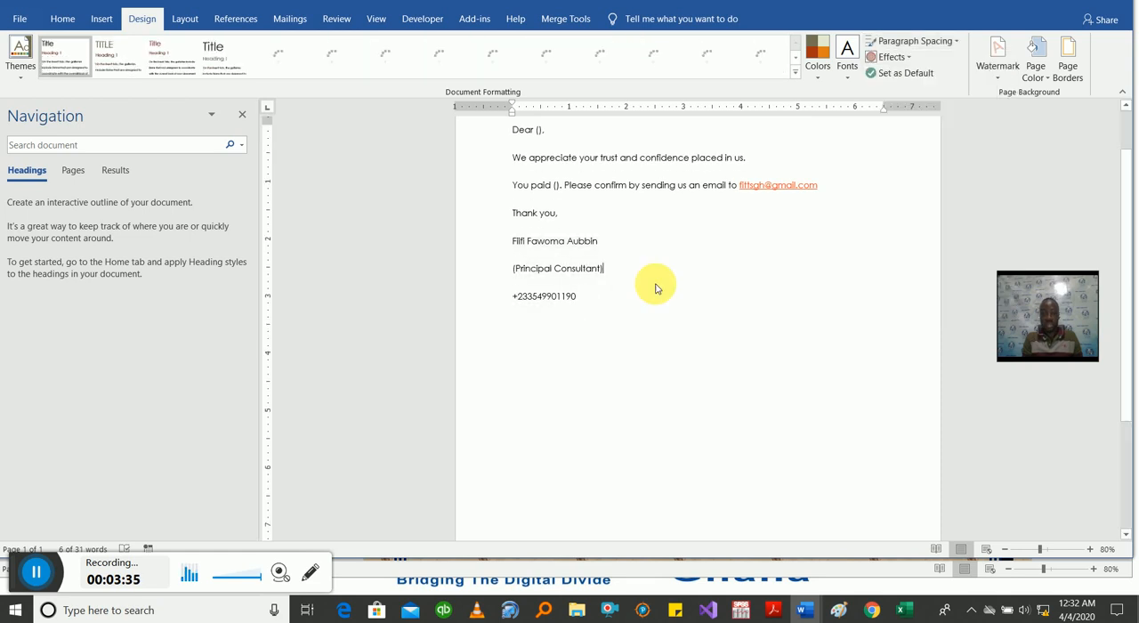
Step: Insert four blank lines above the "Dear ()" salutation and place the cursor on the first one
key(Left)
key(Left)
key(Return)
key(Return)
key(Return)
key(Return)
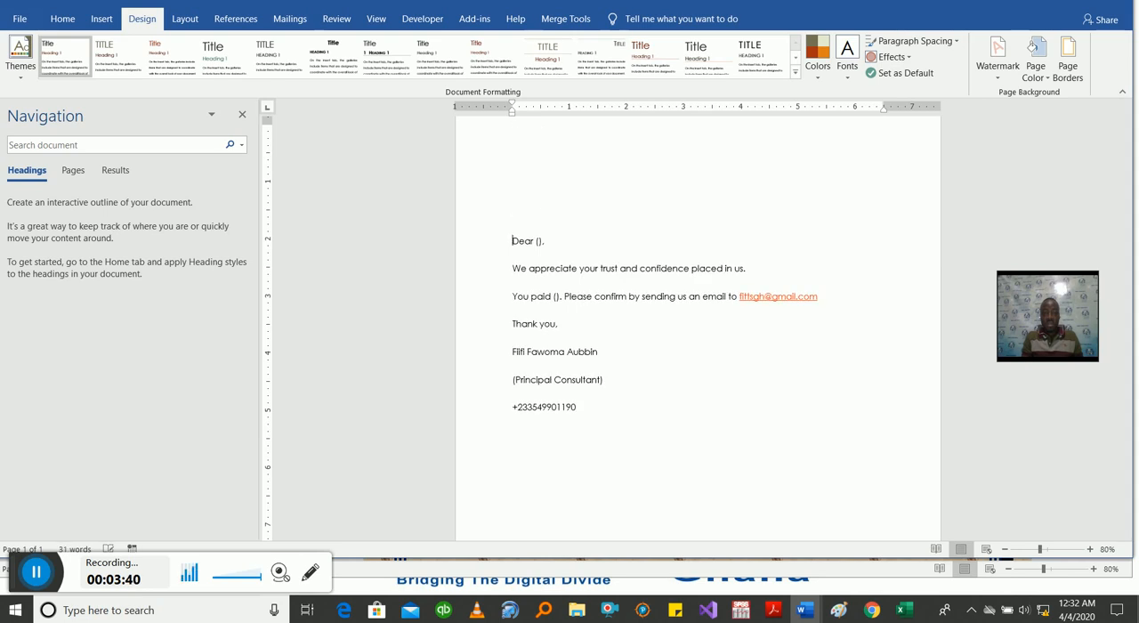
key(Up)
key(Up)
key(Up)
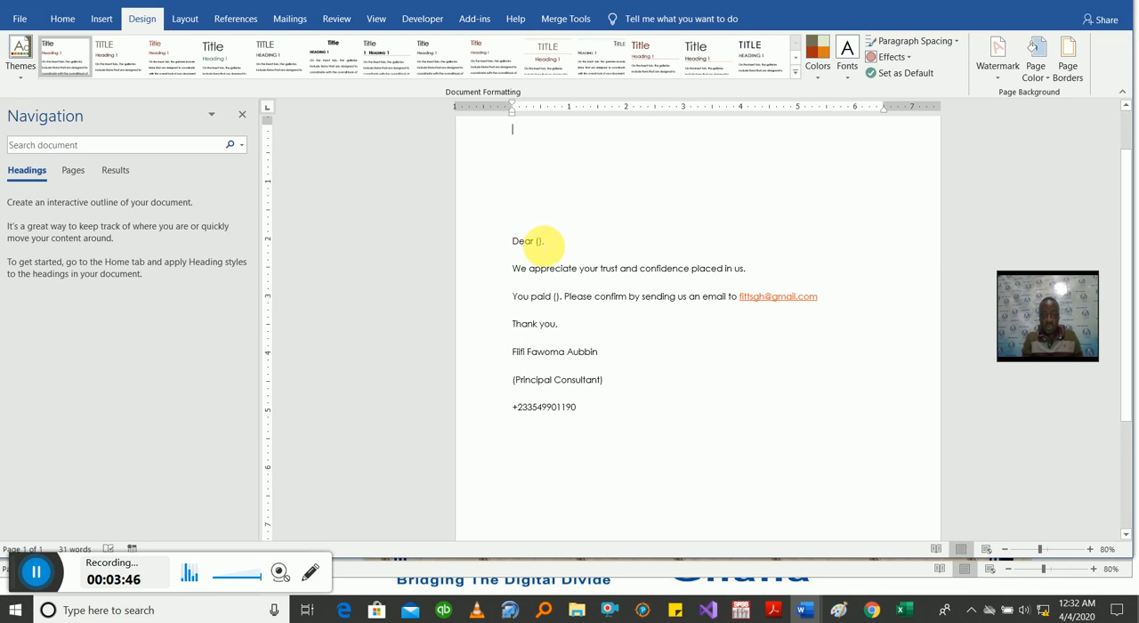
click(539, 241)
double_click(538, 242)
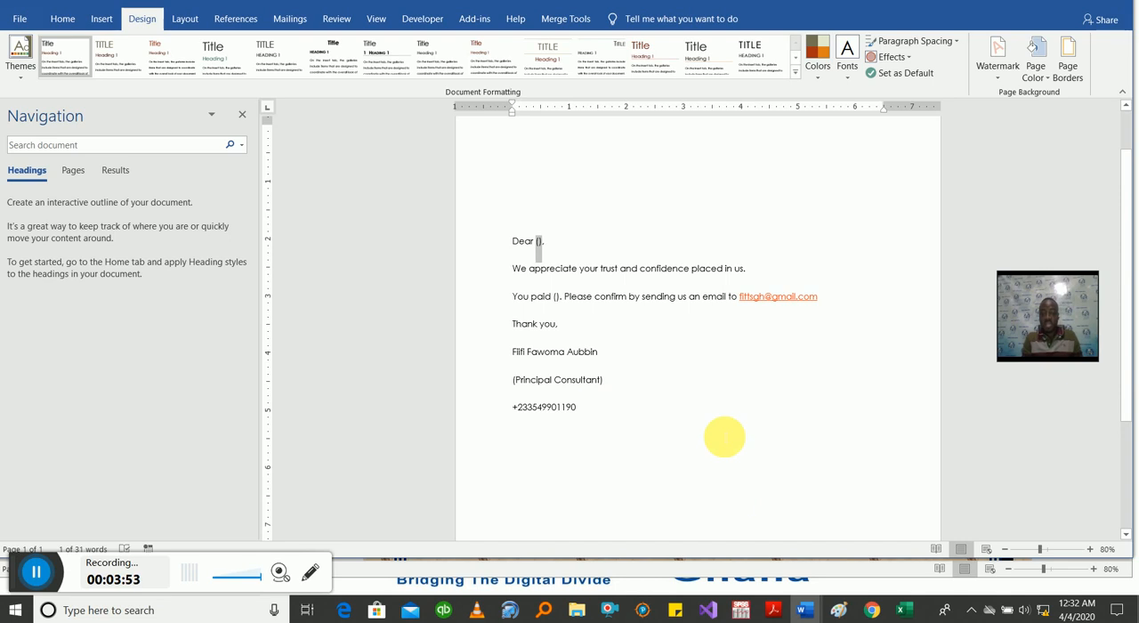
click(724, 436)
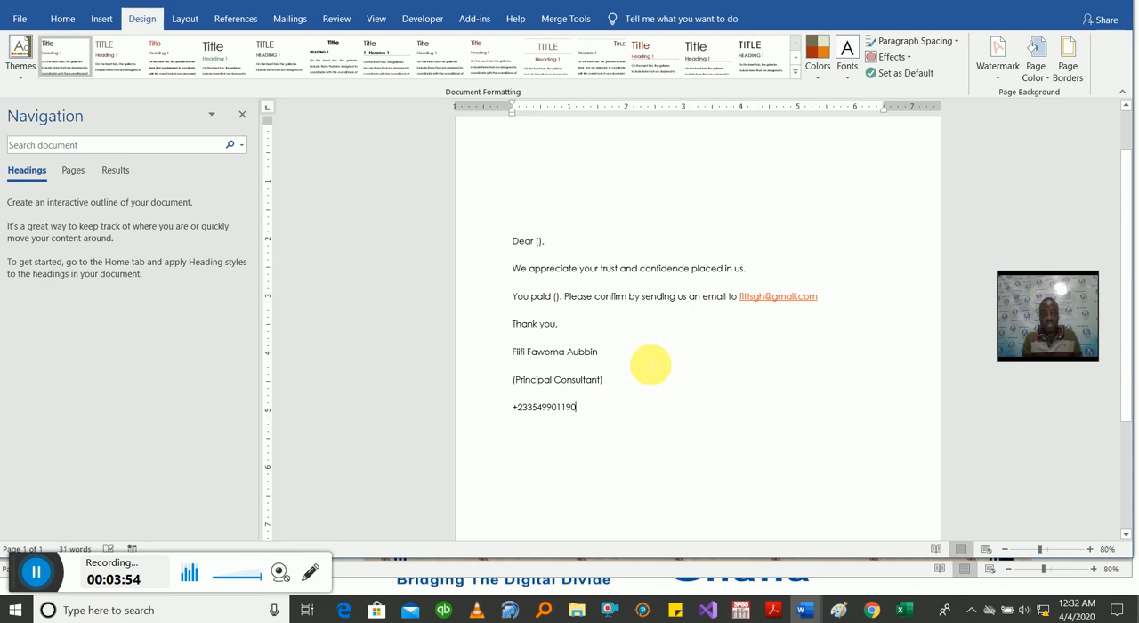
Step: Examine the available mail merge document types and the options for choosing recipients
click(291, 20)
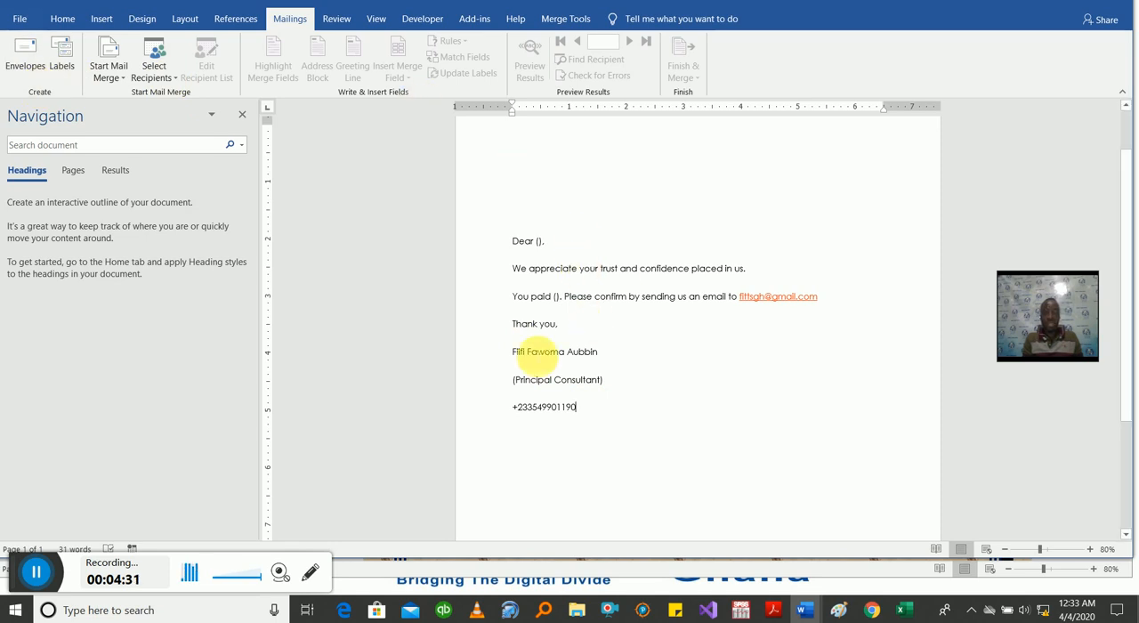
click(120, 79)
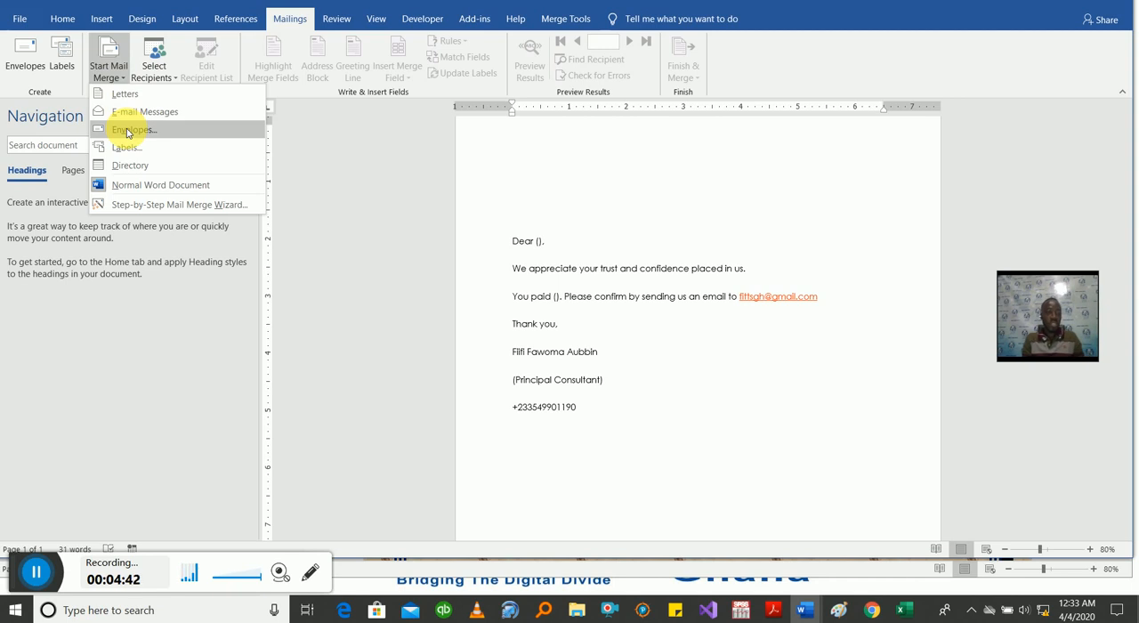
click(219, 75)
click(174, 84)
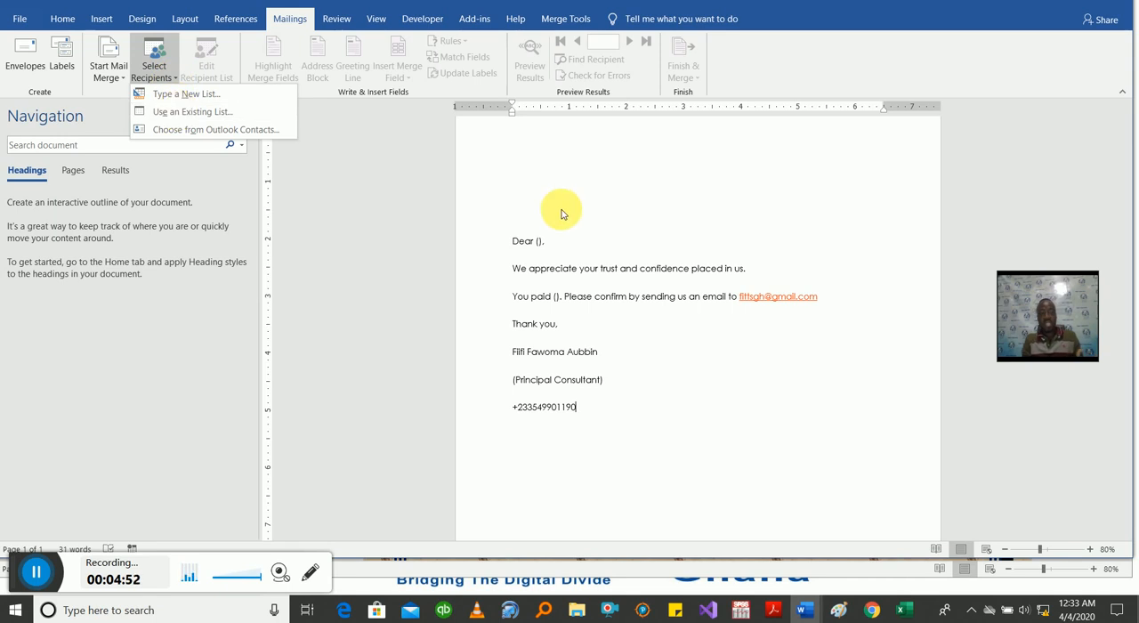
click(587, 325)
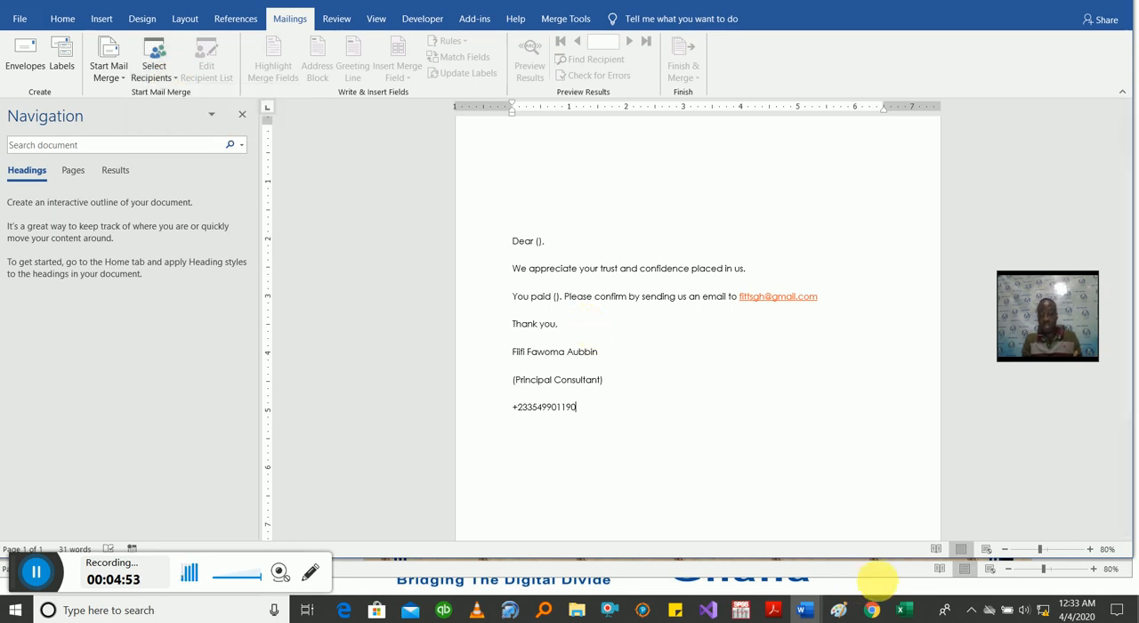
Step: Switch to the Mail Merge List workbook in Excel and examine its table of names, dates, payments and balances
mouse_move(904, 612)
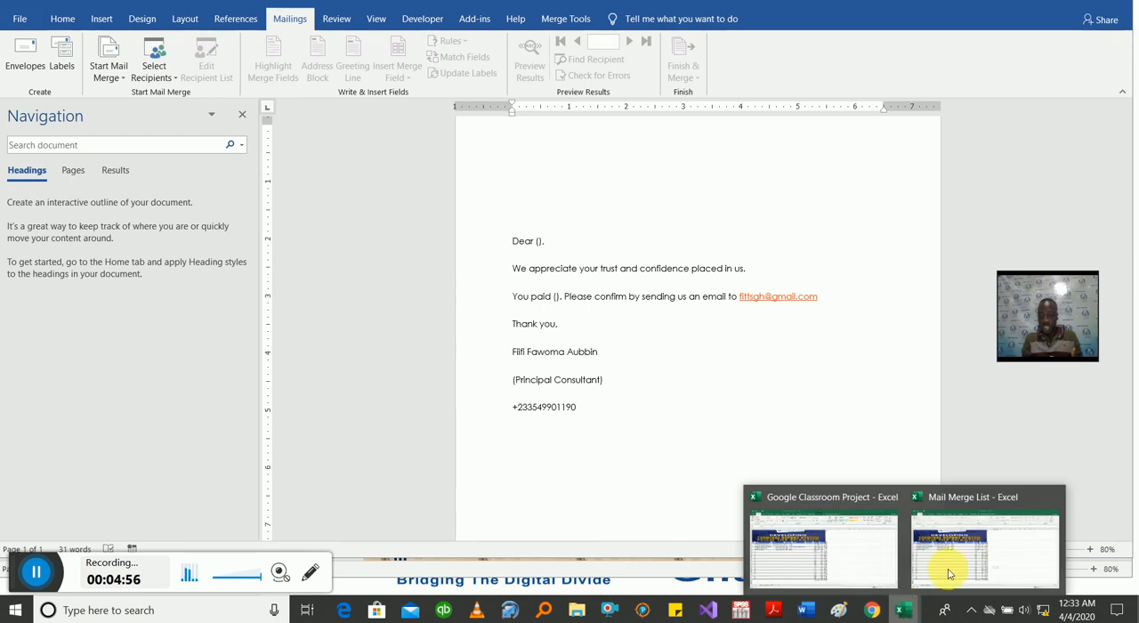
click(969, 562)
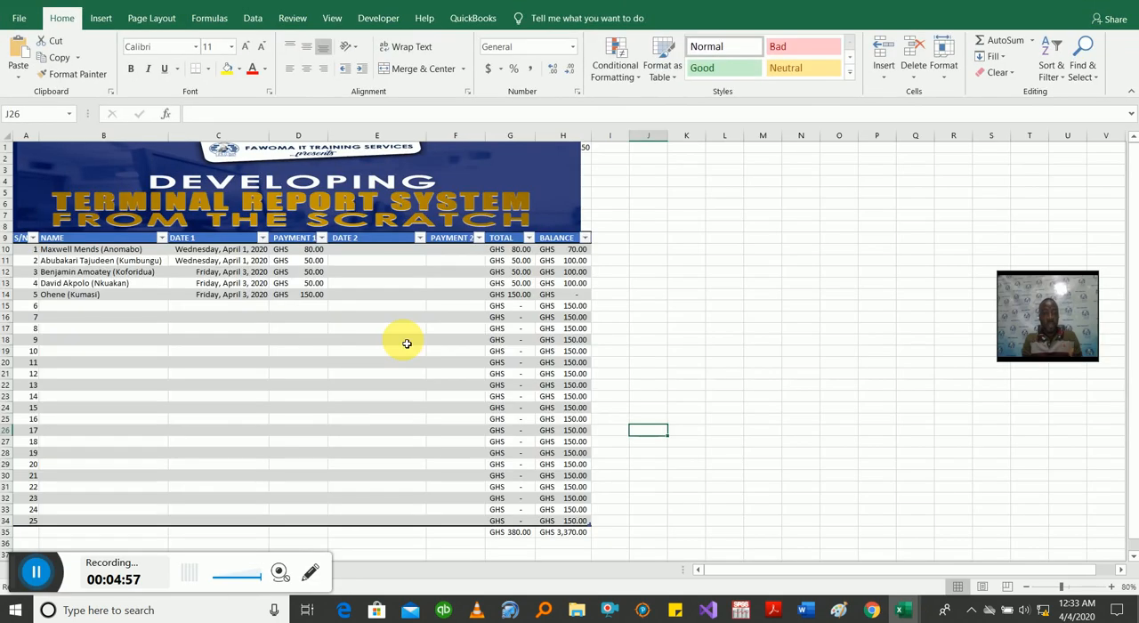
click(255, 364)
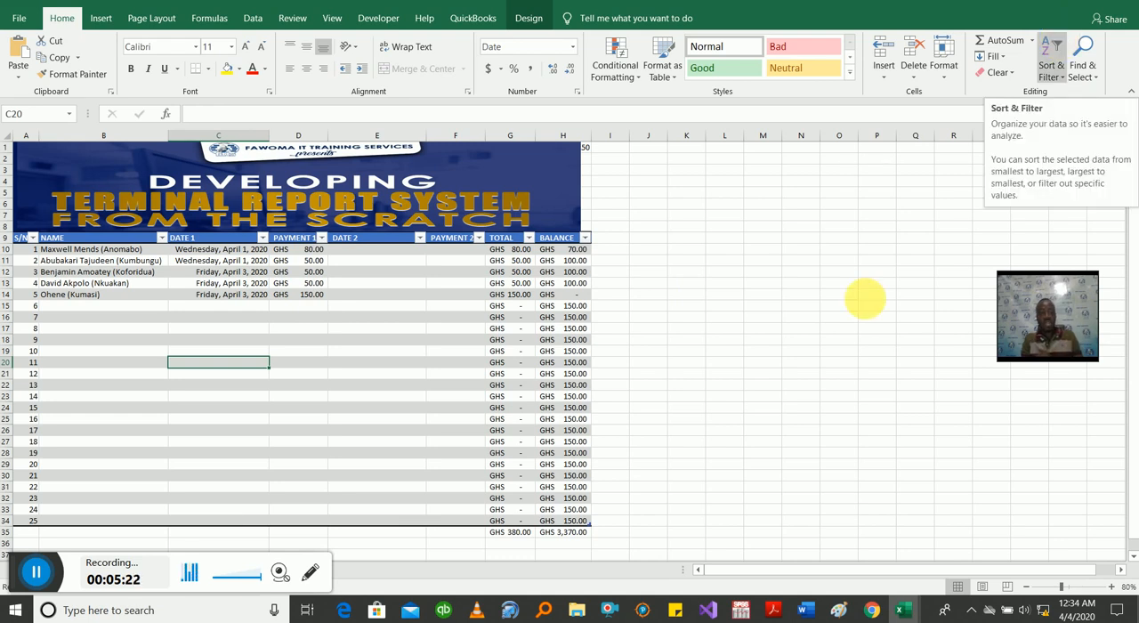
click(841, 329)
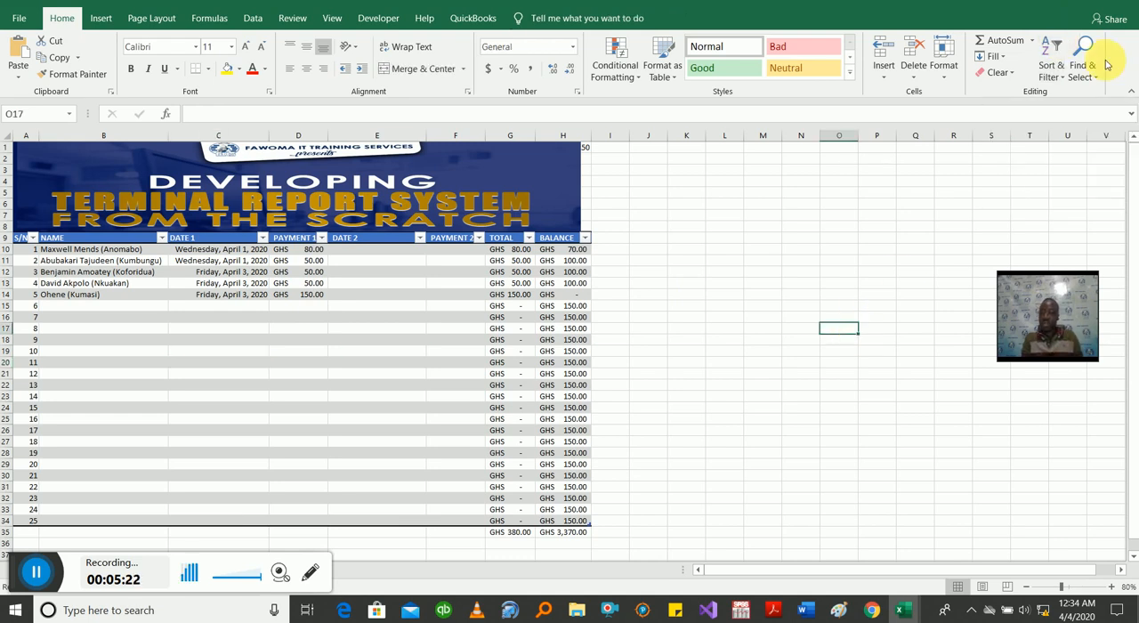
Step: Return to the Word letter and choose the Mail Merge List workbook on the Desktop as the existing recipient list
click(1059, 1)
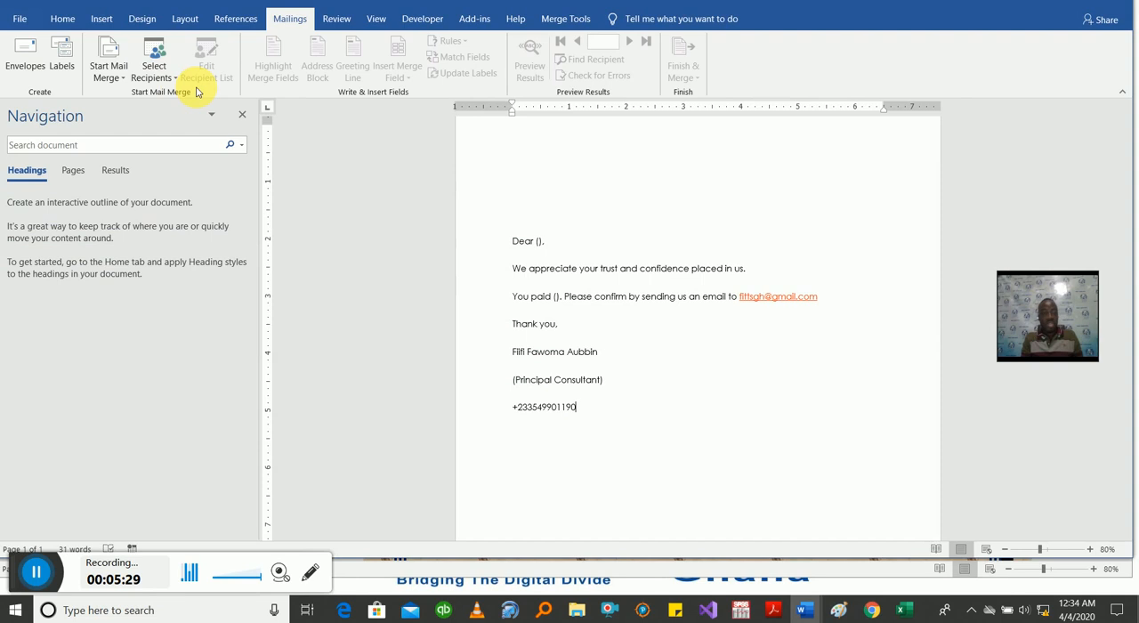
click(166, 77)
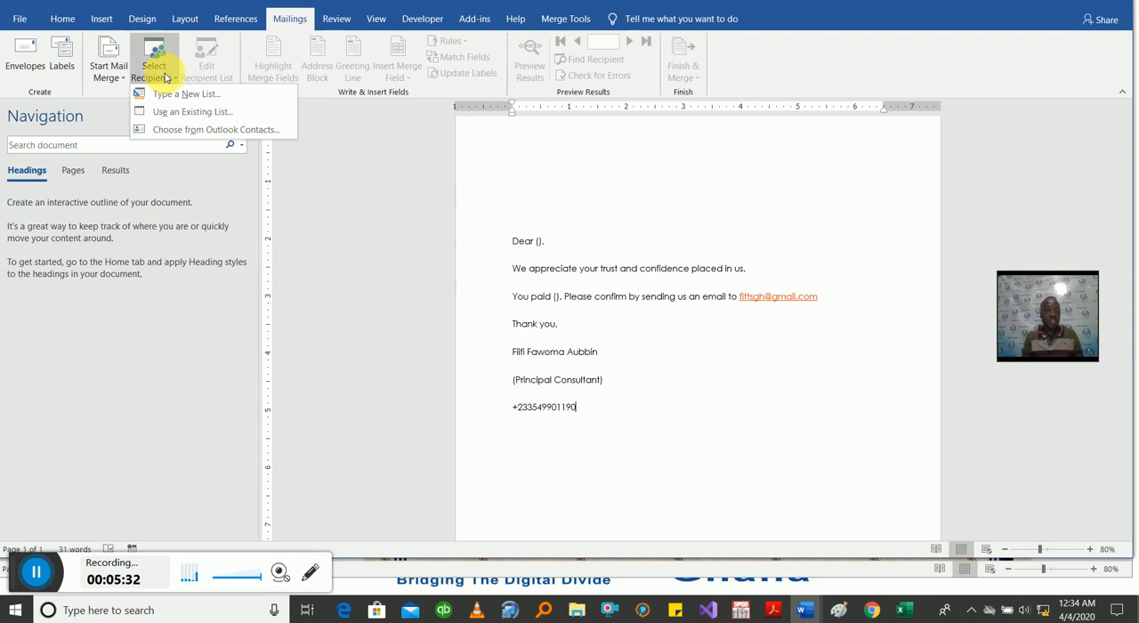
click(196, 114)
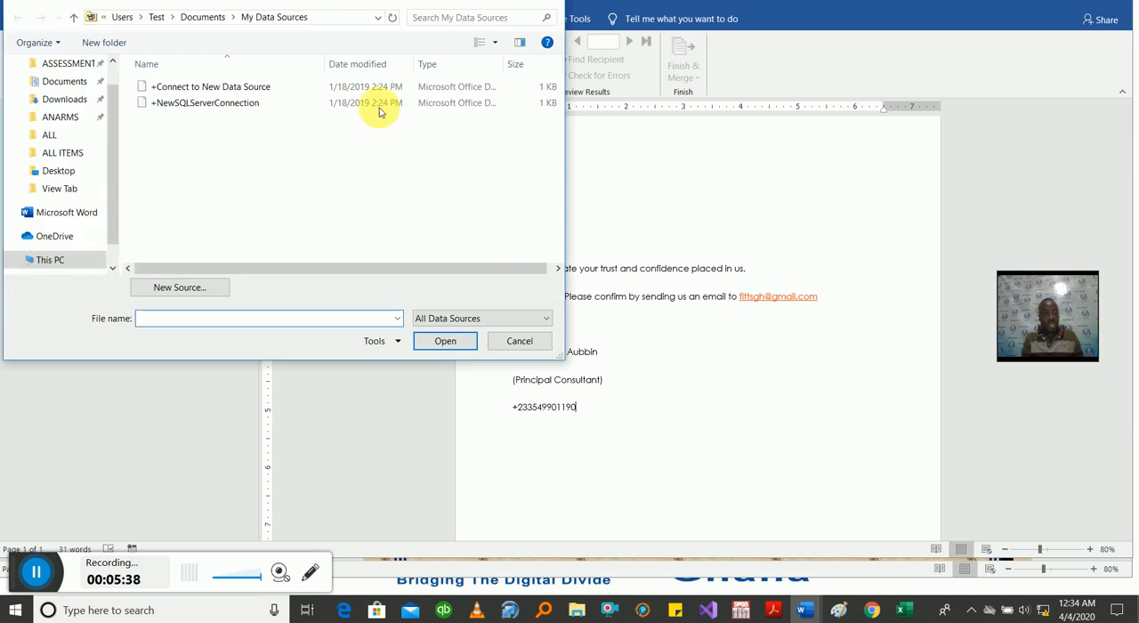
drag(273, 0, 595, 140)
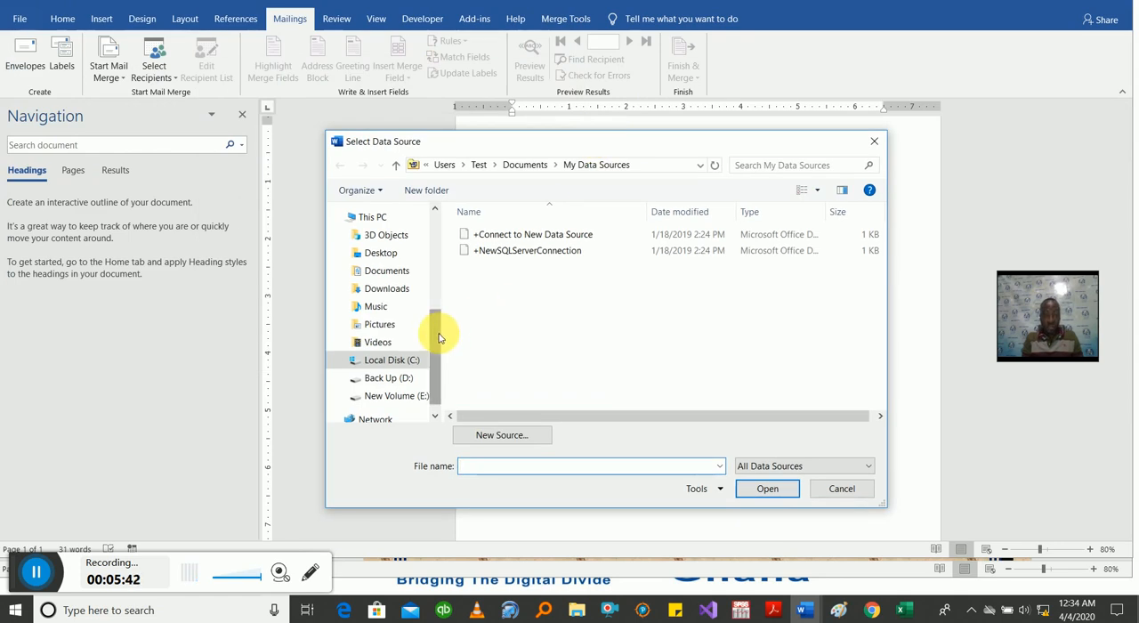
drag(437, 333, 437, 307)
click(381, 277)
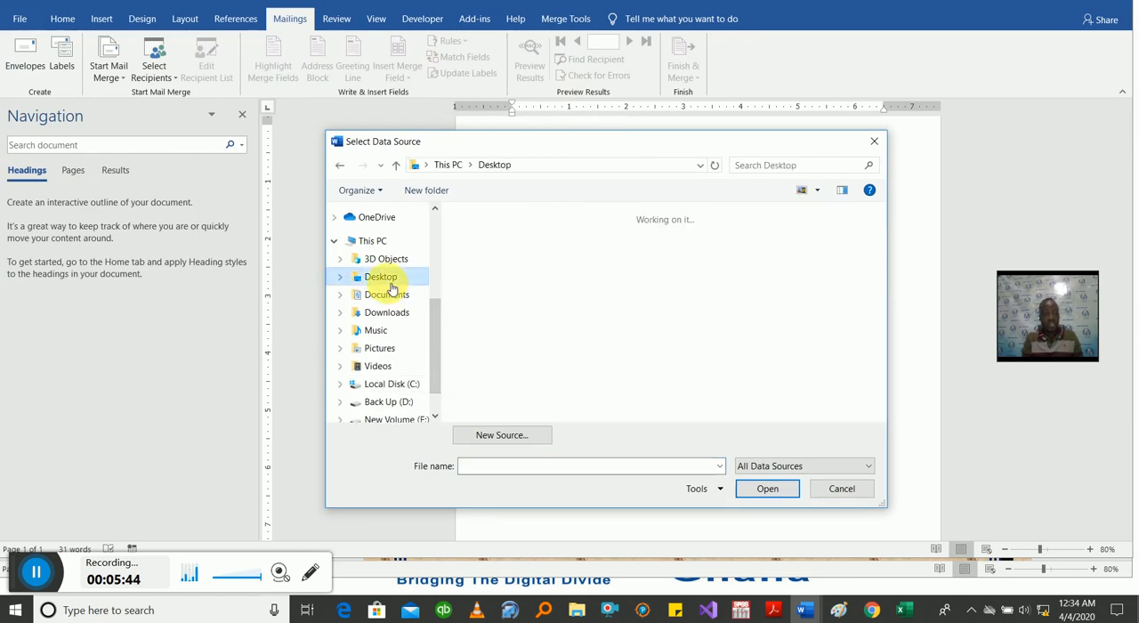
click(564, 275)
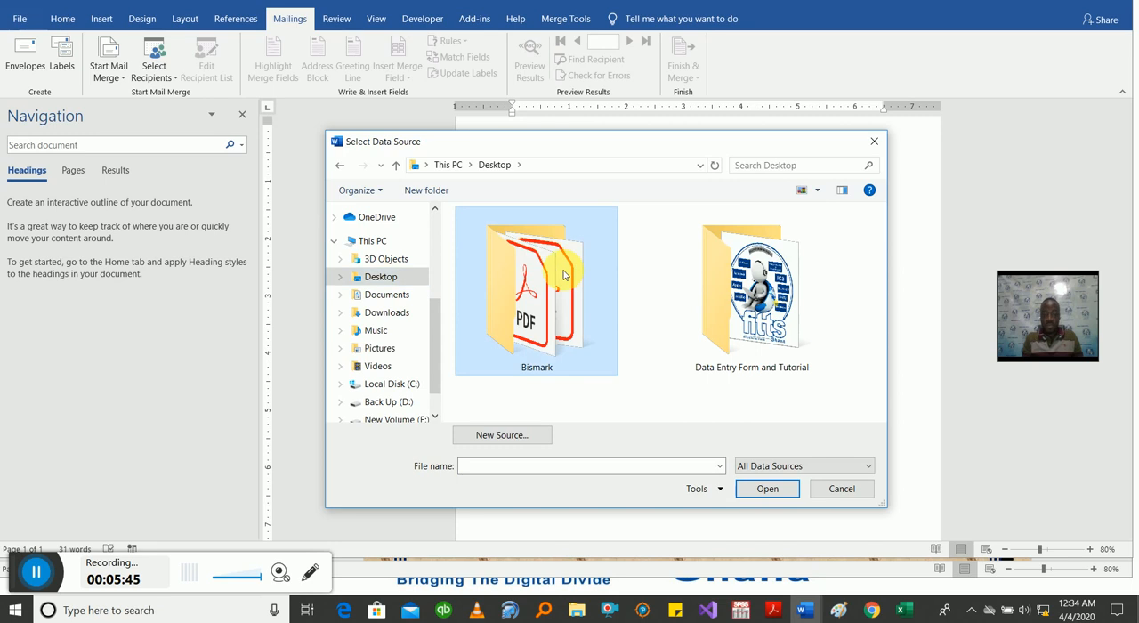
click(563, 275)
click(598, 233)
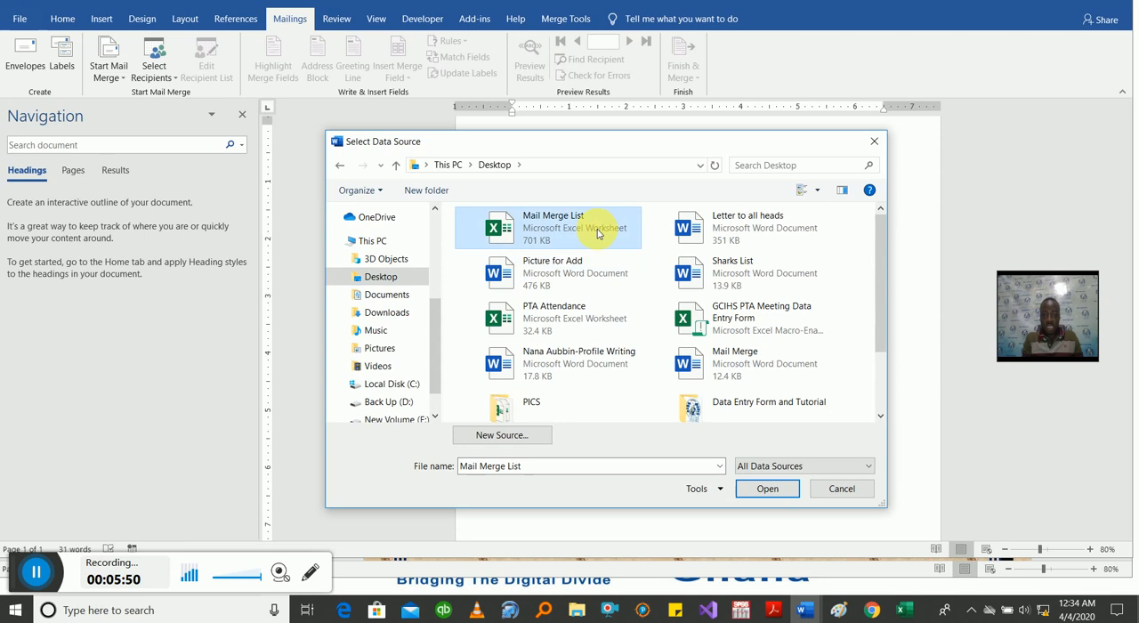
click(765, 491)
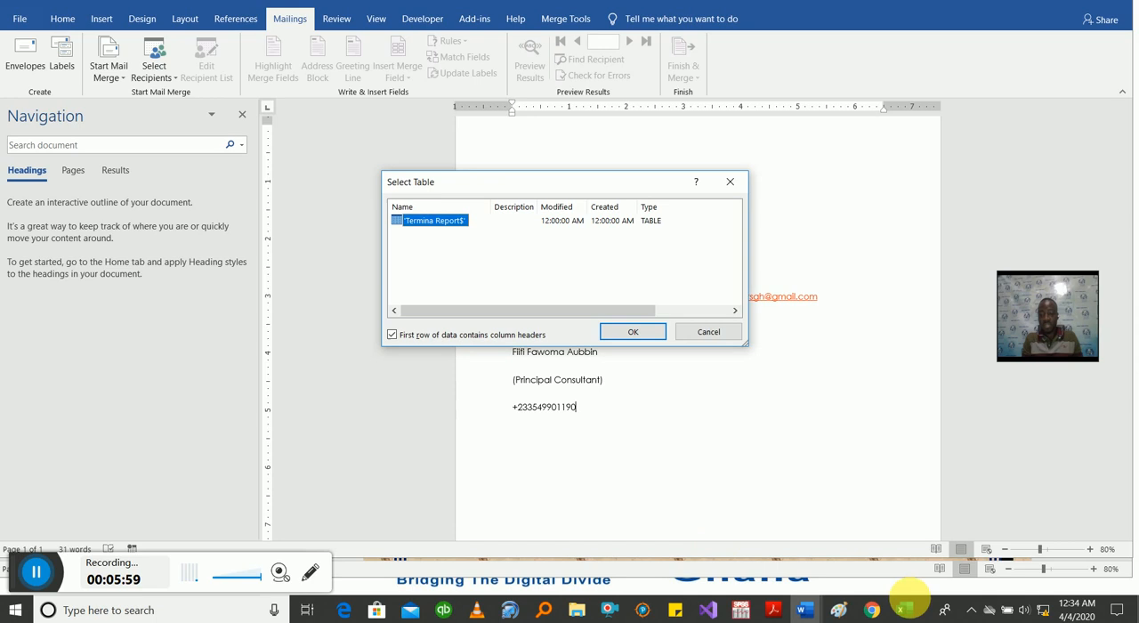
Step: Check the sheet name in the Mail Merge List workbook and connect the letter to its 'Termina Report$' table
click(904, 608)
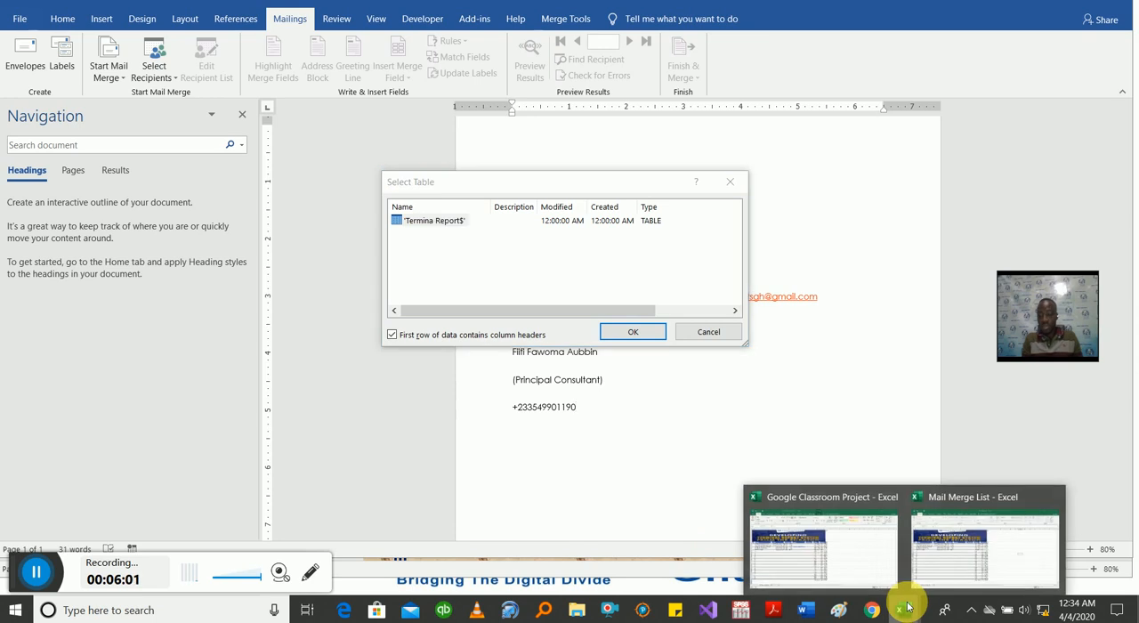
click(963, 553)
drag(18, 574, 23, 525)
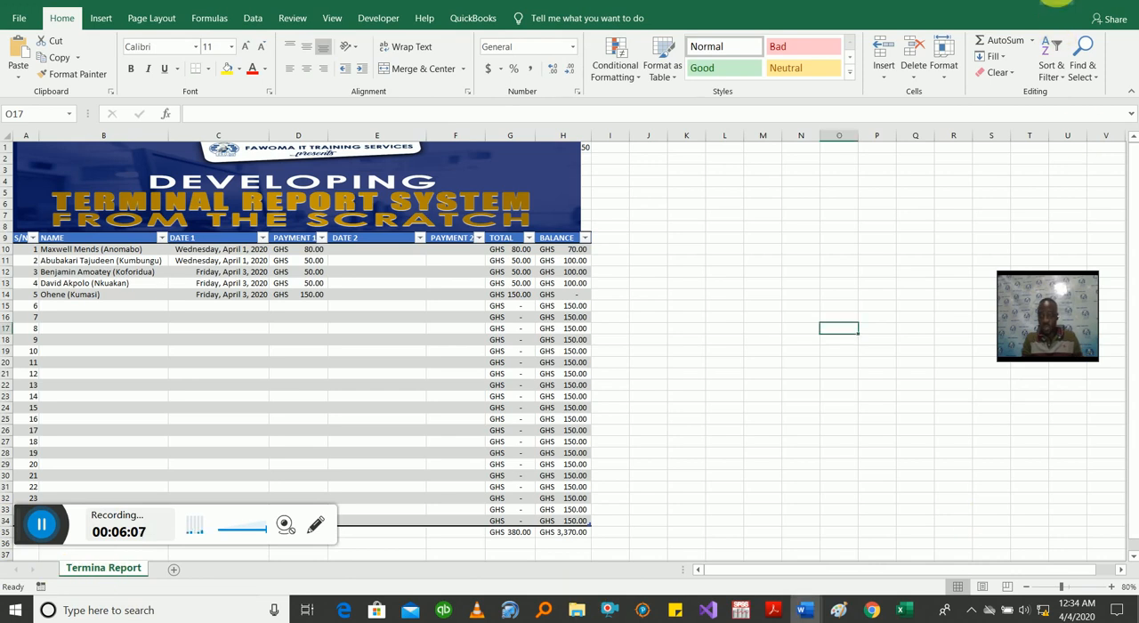
click(1056, 1)
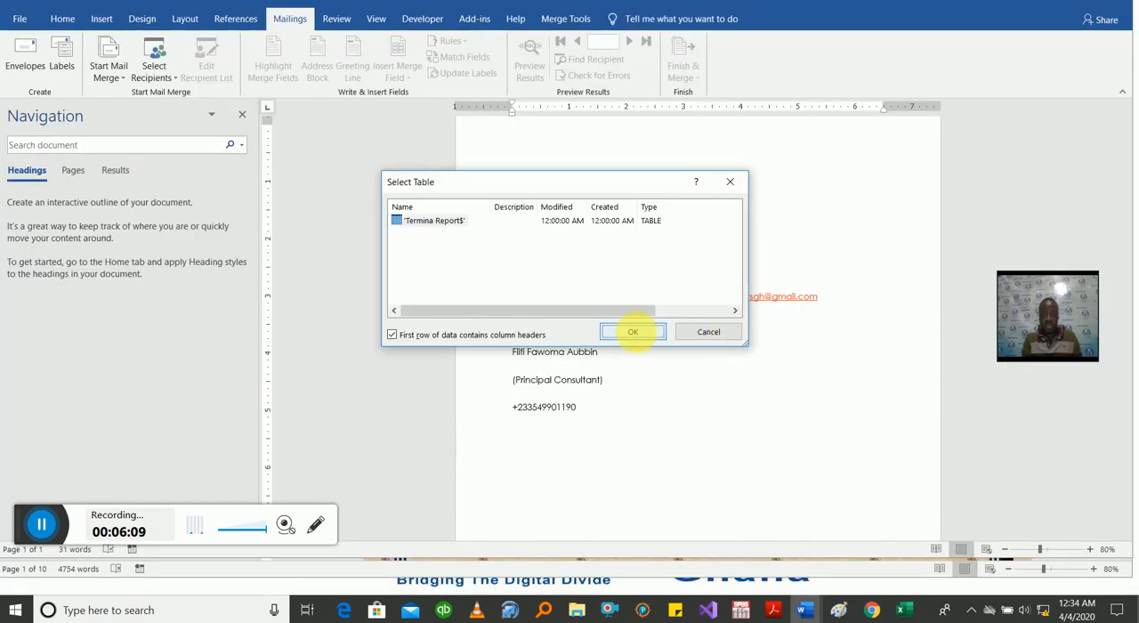
click(632, 333)
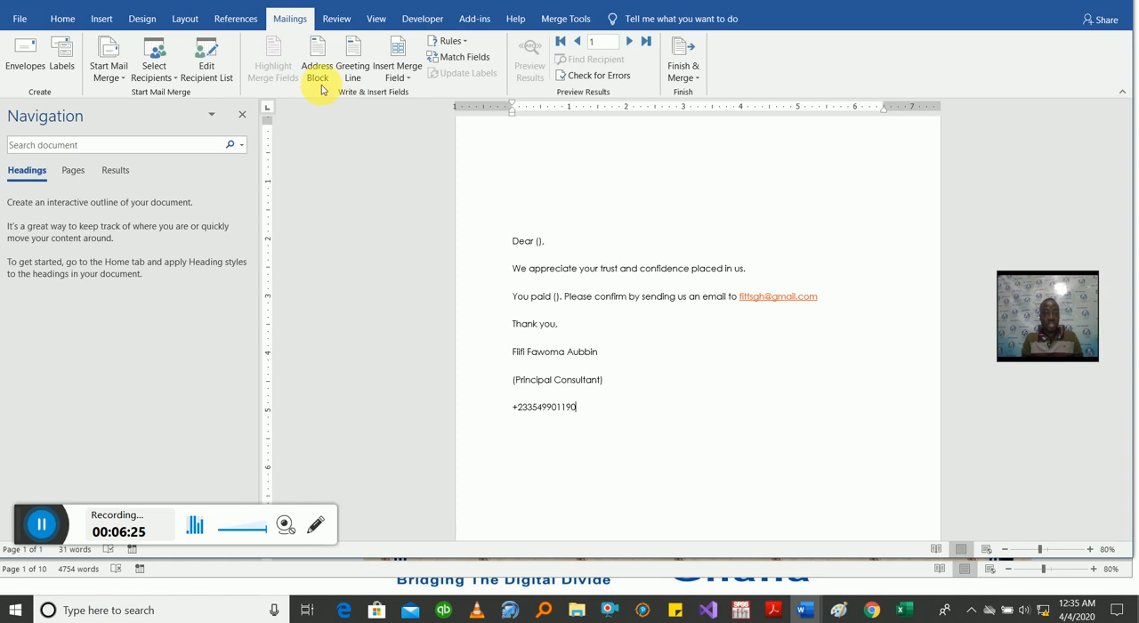
Step: Select the () placeholder after "Dear" and examine the list of merge fields available for insertion
click(171, 83)
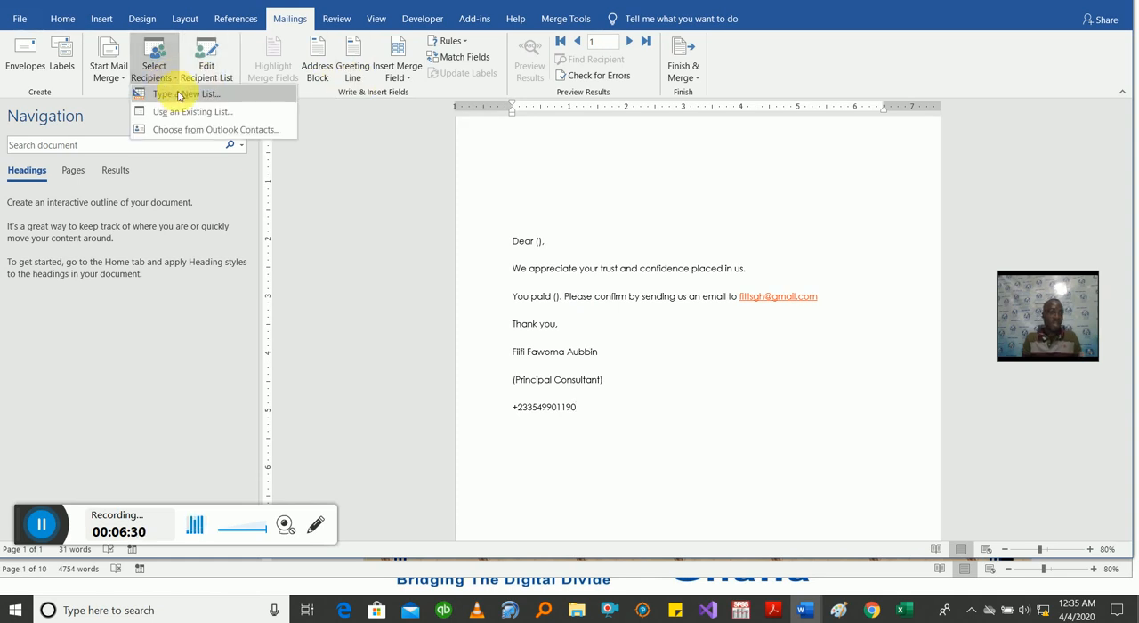
click(239, 63)
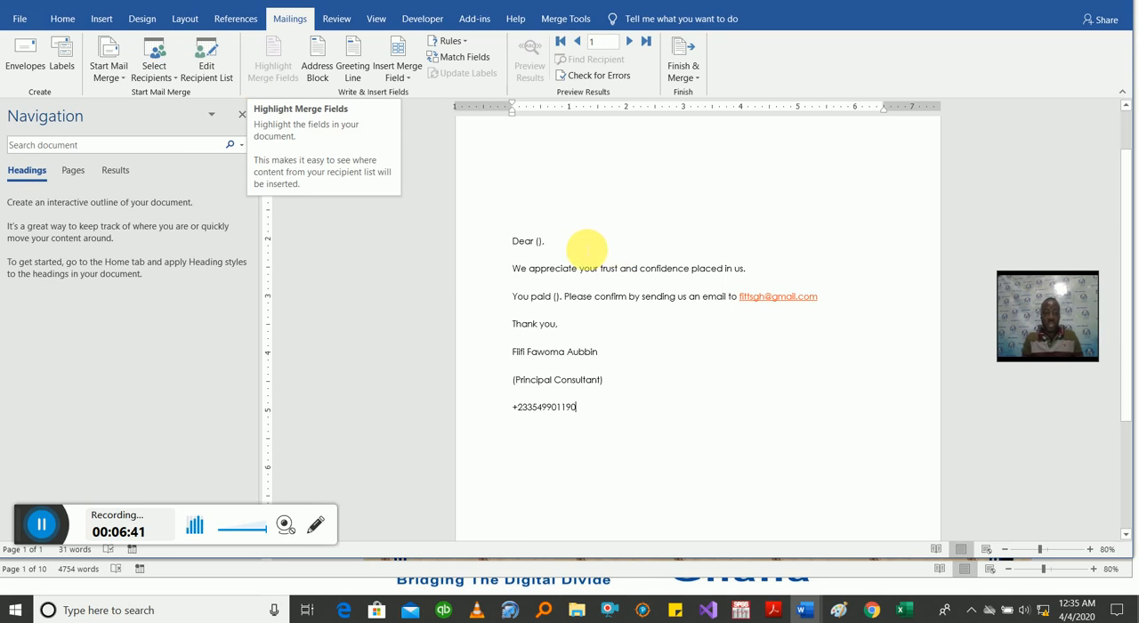
double_click(538, 241)
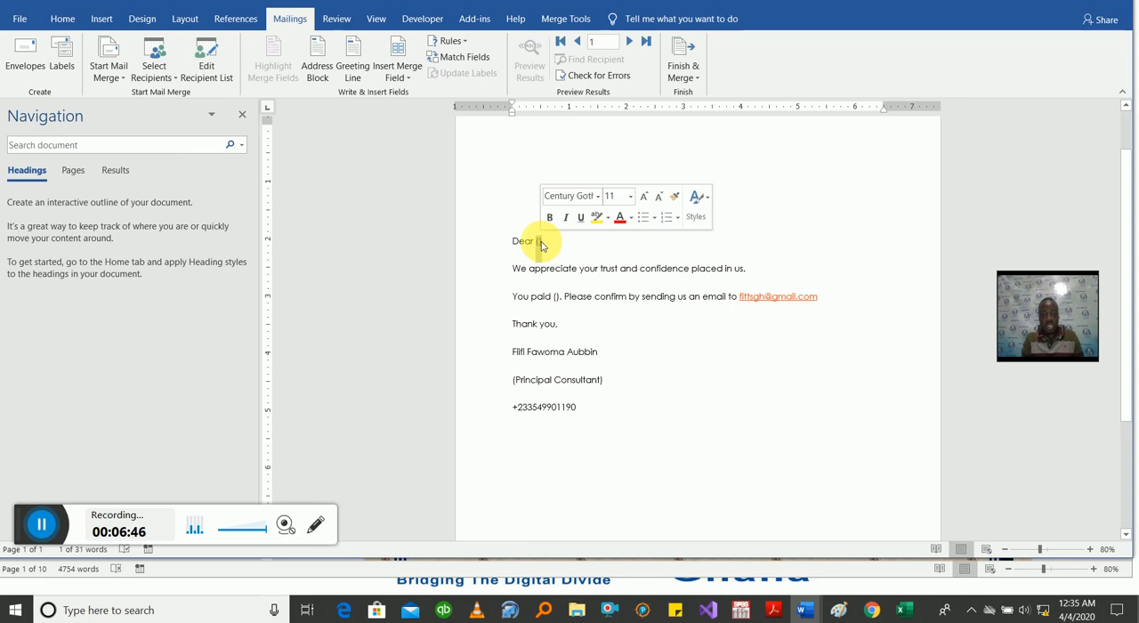
click(406, 80)
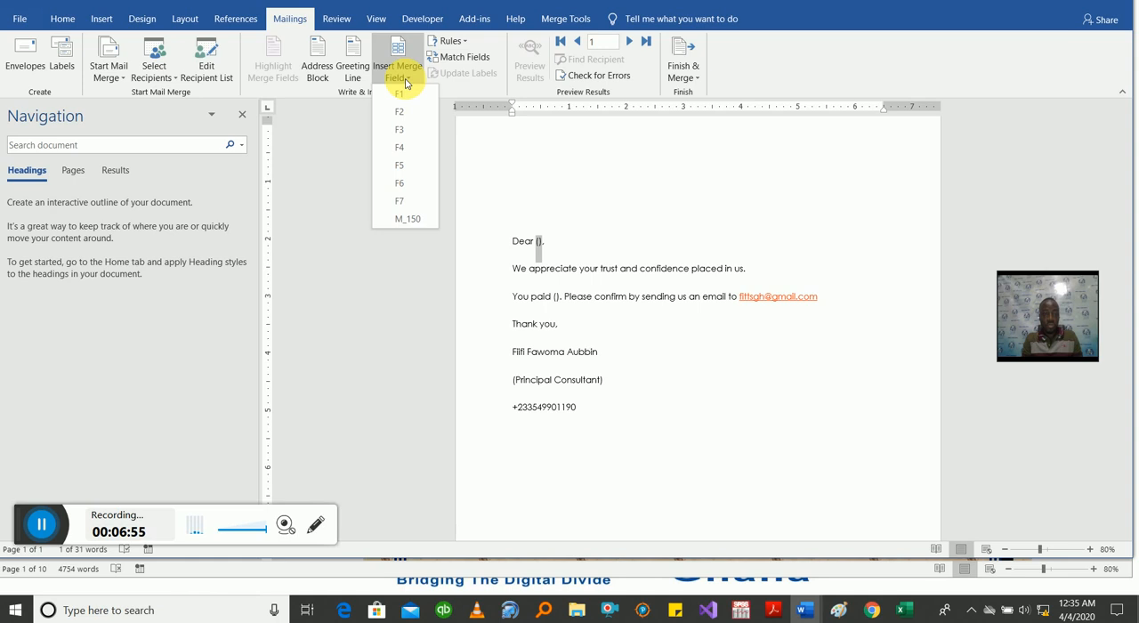
Step: Switch to the Mail Merge List workbook in Excel and save a copy as Mail Merge List in the View Tab folder
click(909, 612)
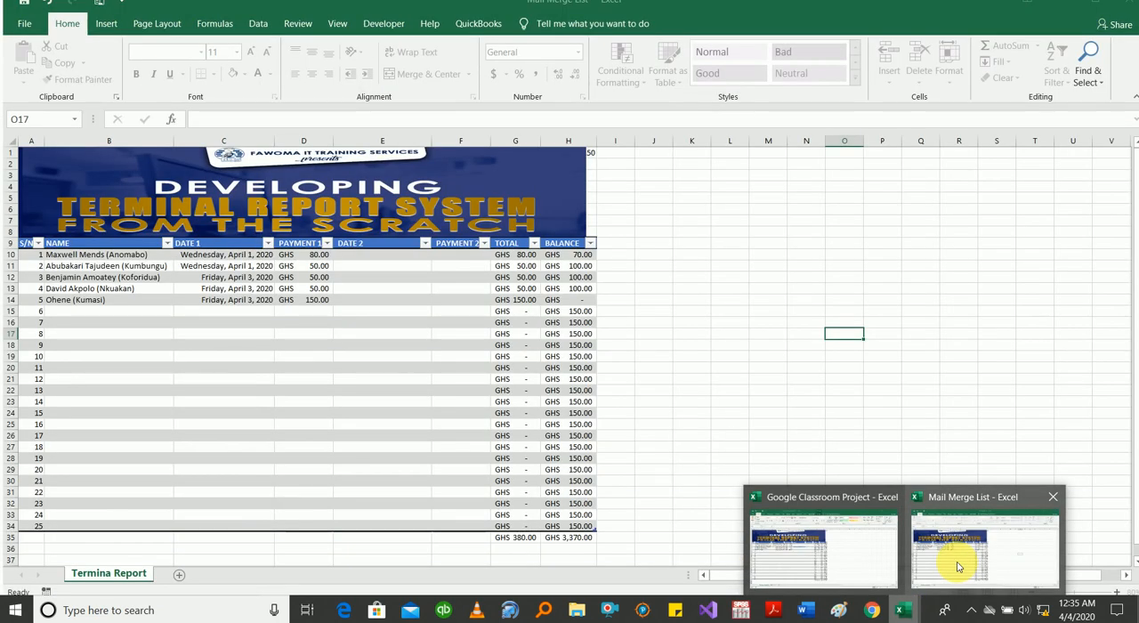
click(958, 567)
click(17, 18)
click(55, 222)
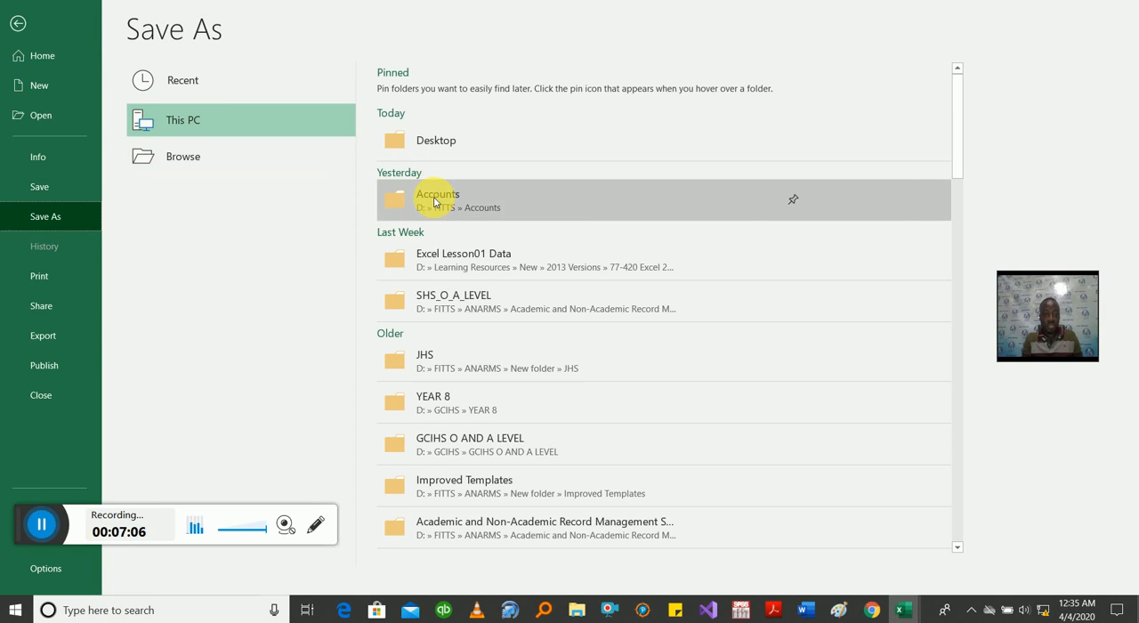
click(210, 160)
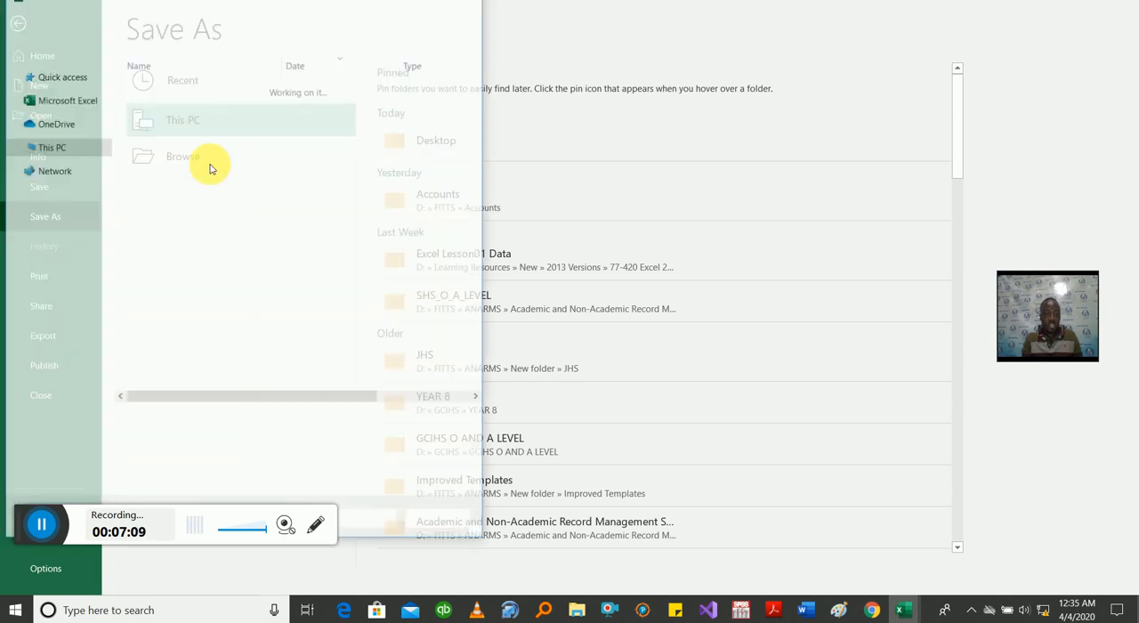
click(71, 223)
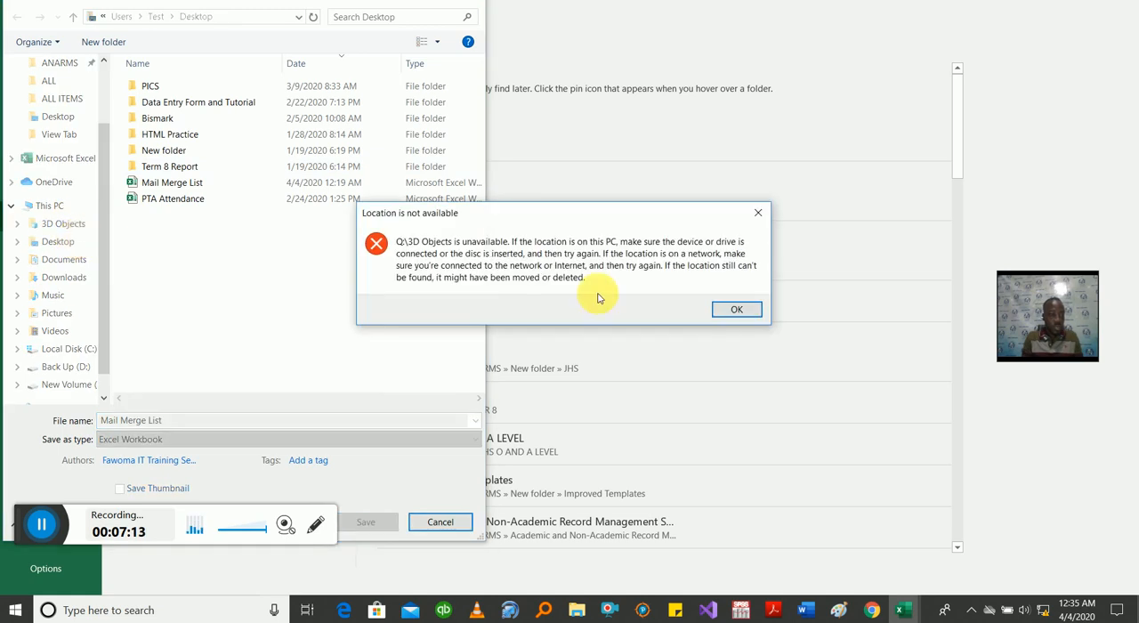
click(738, 309)
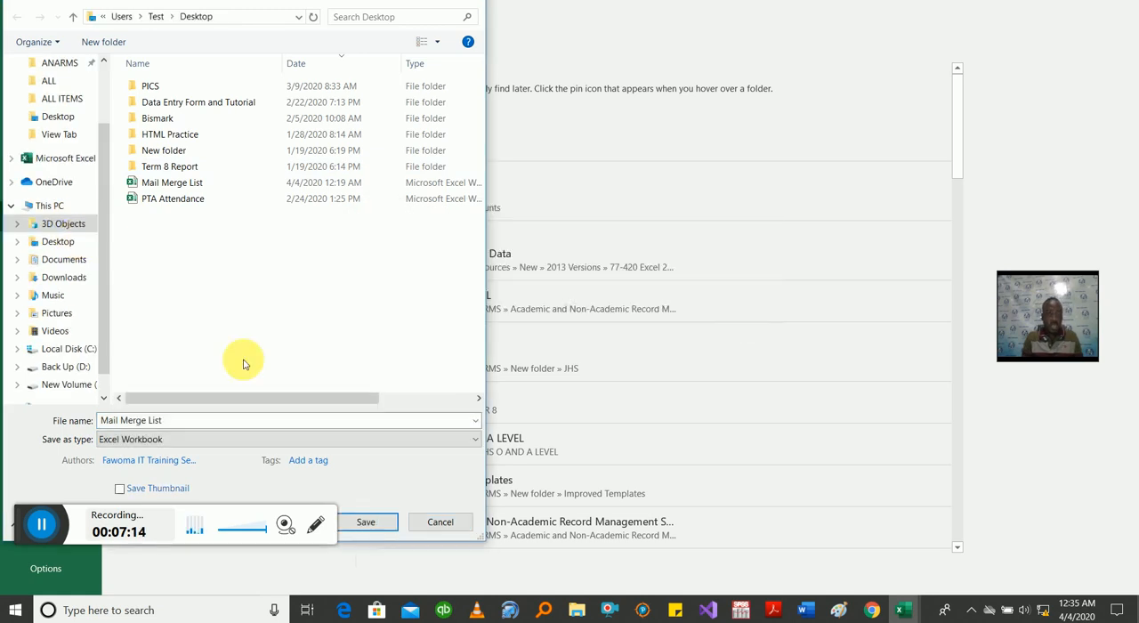
click(58, 134)
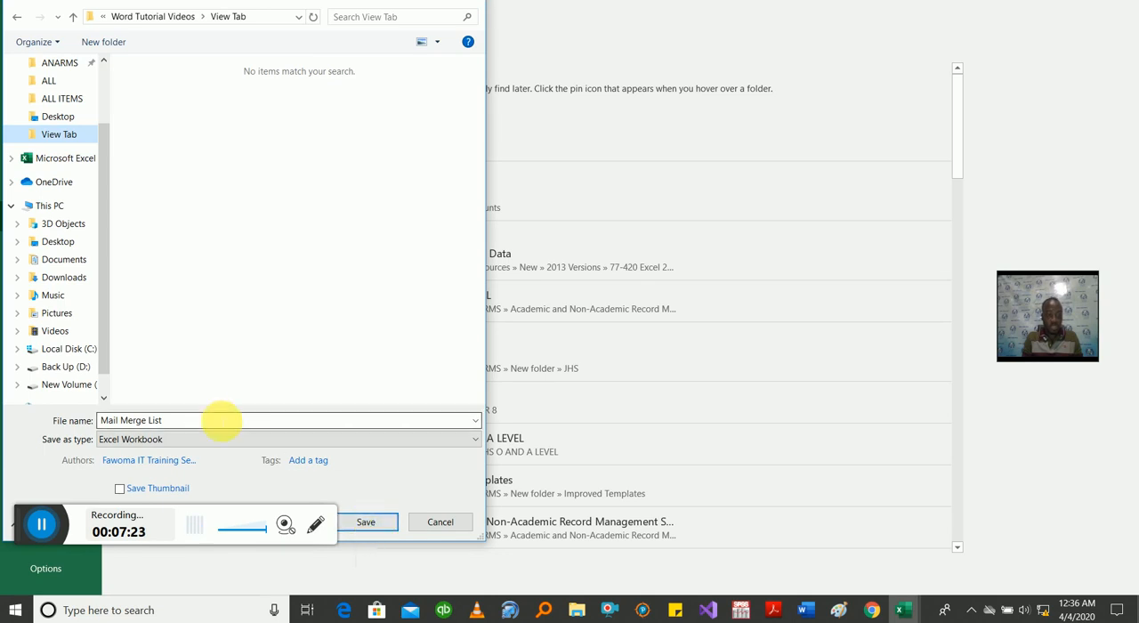
click(365, 522)
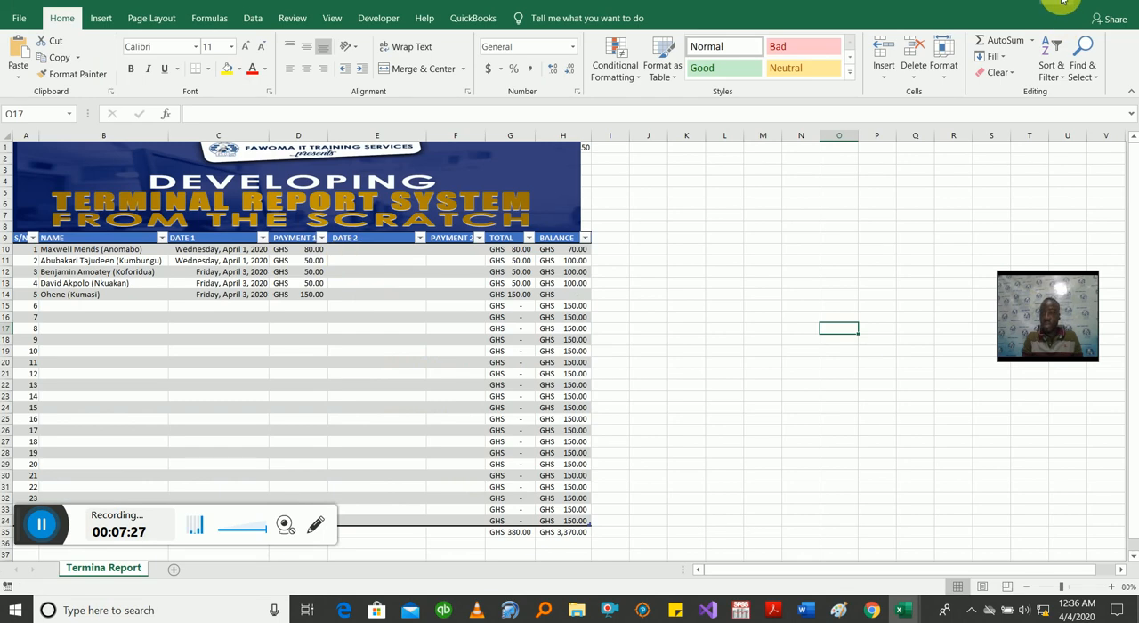
Step: Return to Word and browse for an existing recipient list in the View Tab folder under Word Tutorial Videos
click(1061, 3)
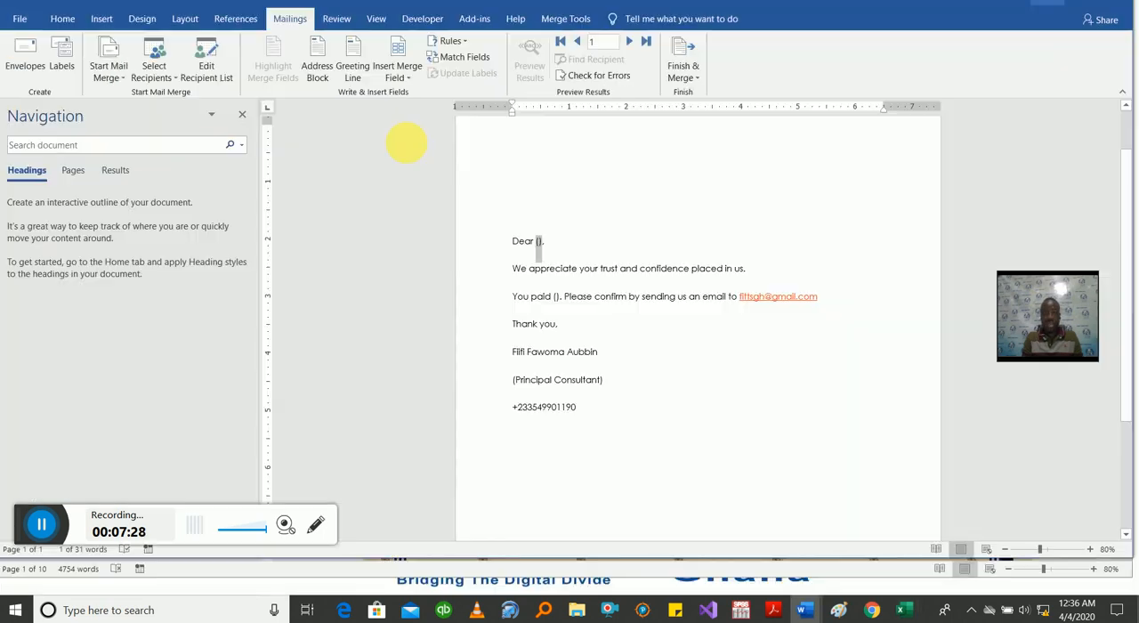
click(169, 75)
click(193, 113)
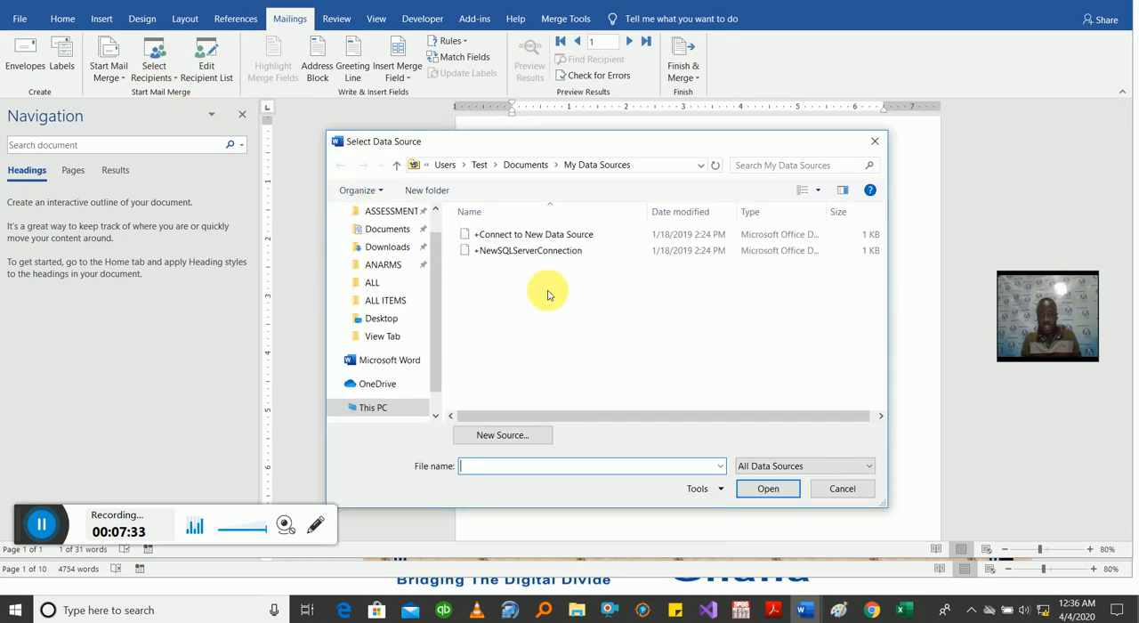
scroll(439, 298, down, 3)
drag(436, 333, 410, 317)
click(400, 304)
double_click(667, 254)
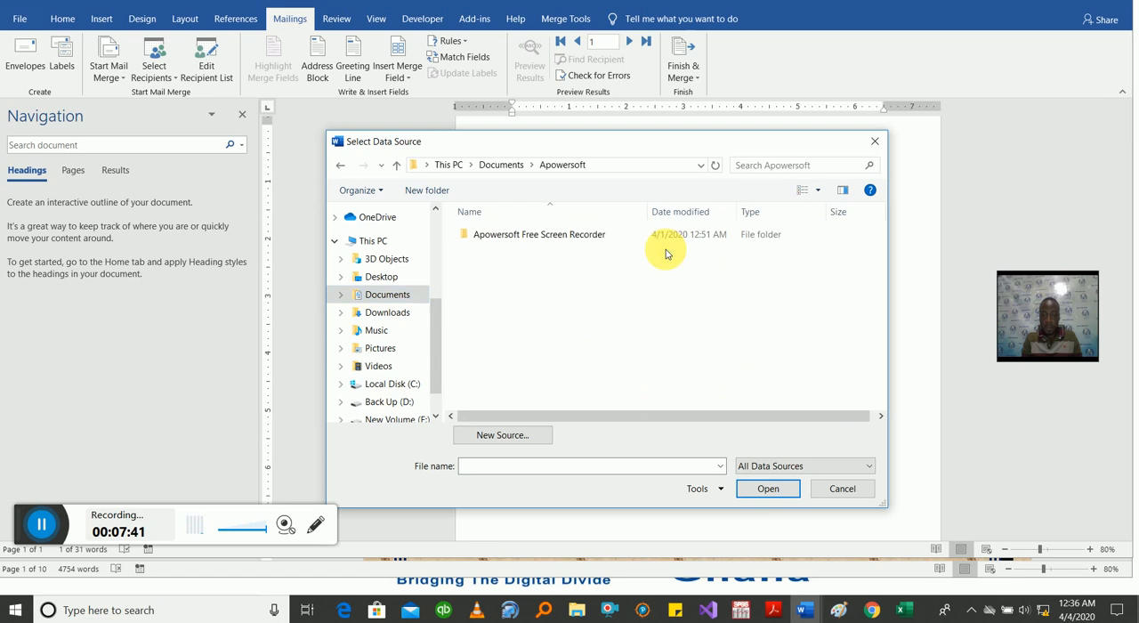
double_click(595, 236)
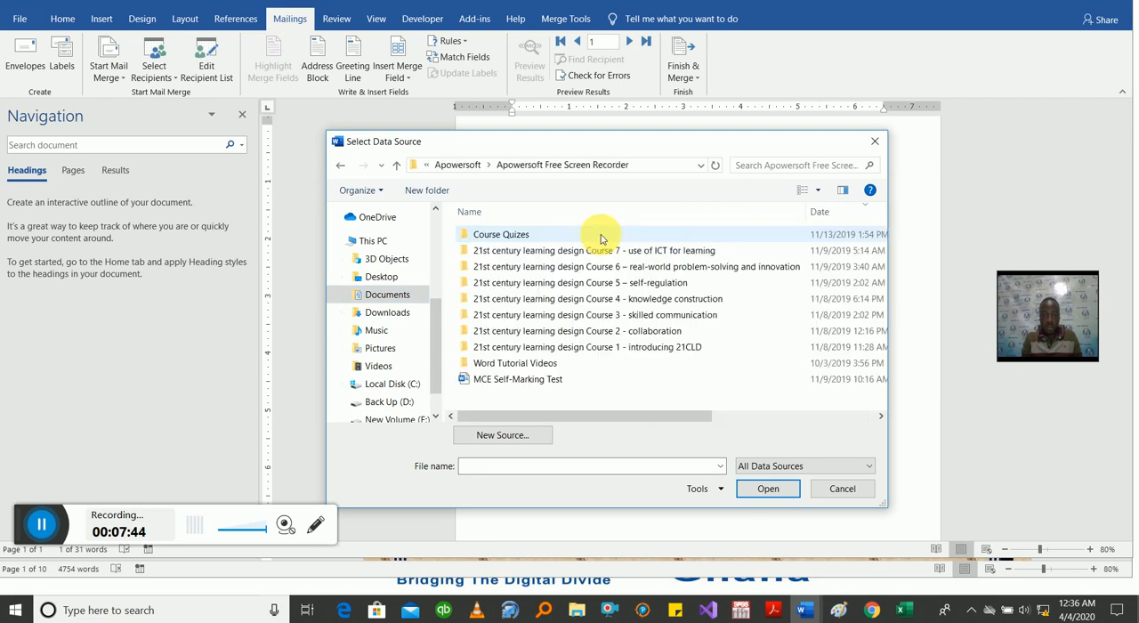
double_click(539, 363)
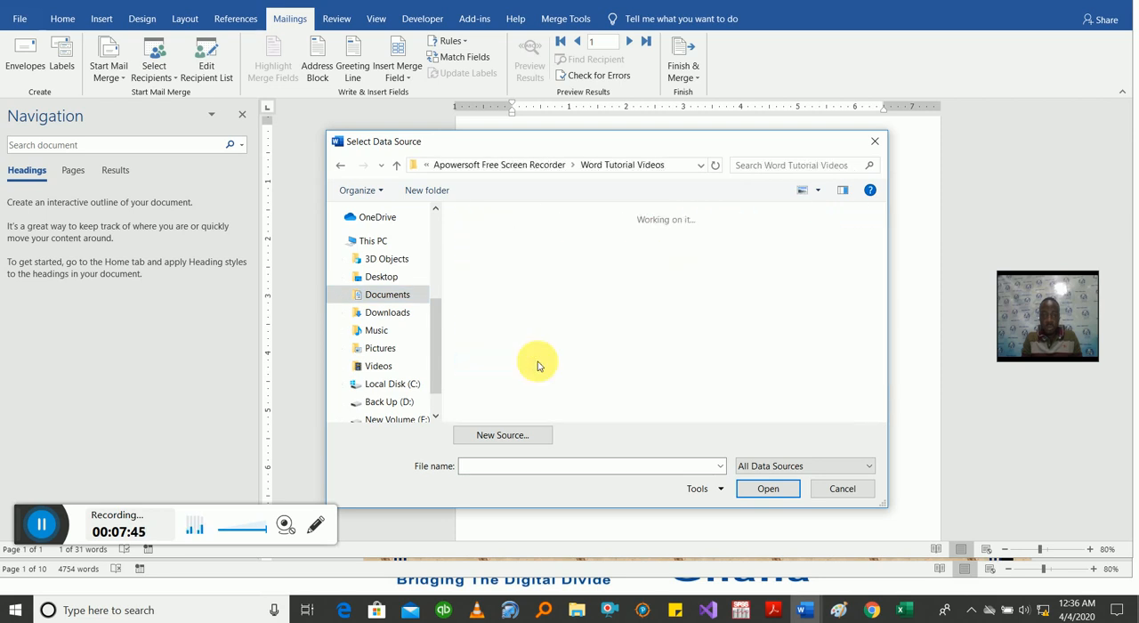
double_click(735, 251)
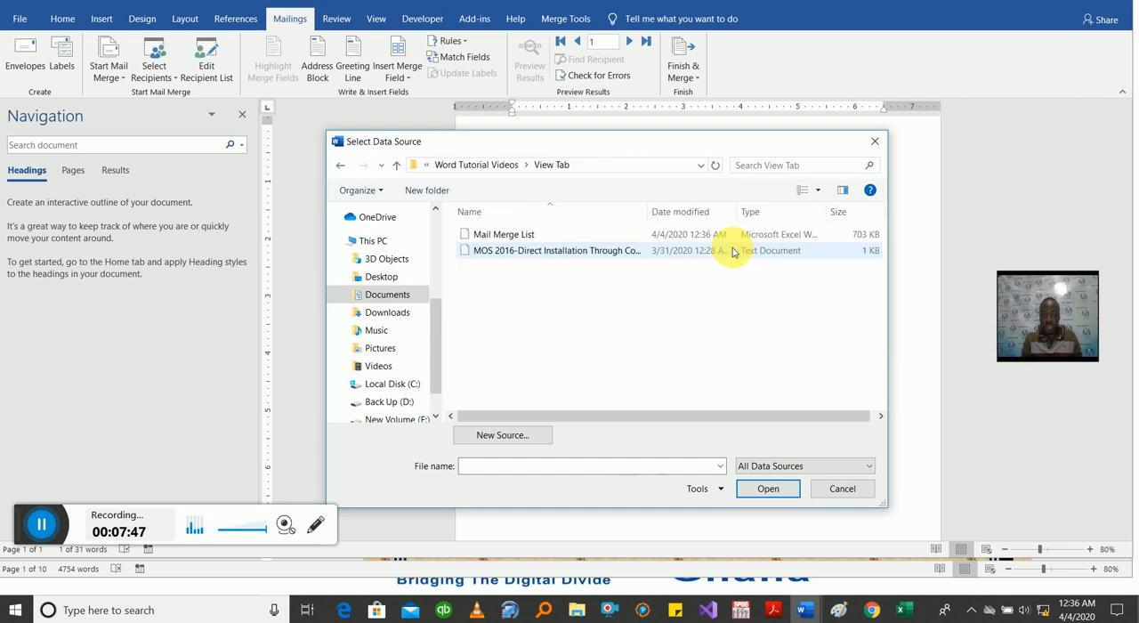
Step: Use the folder's Mail Merge List workbook as the data source with its 'Termina Report$' table and first-row column headers
click(505, 234)
click(767, 490)
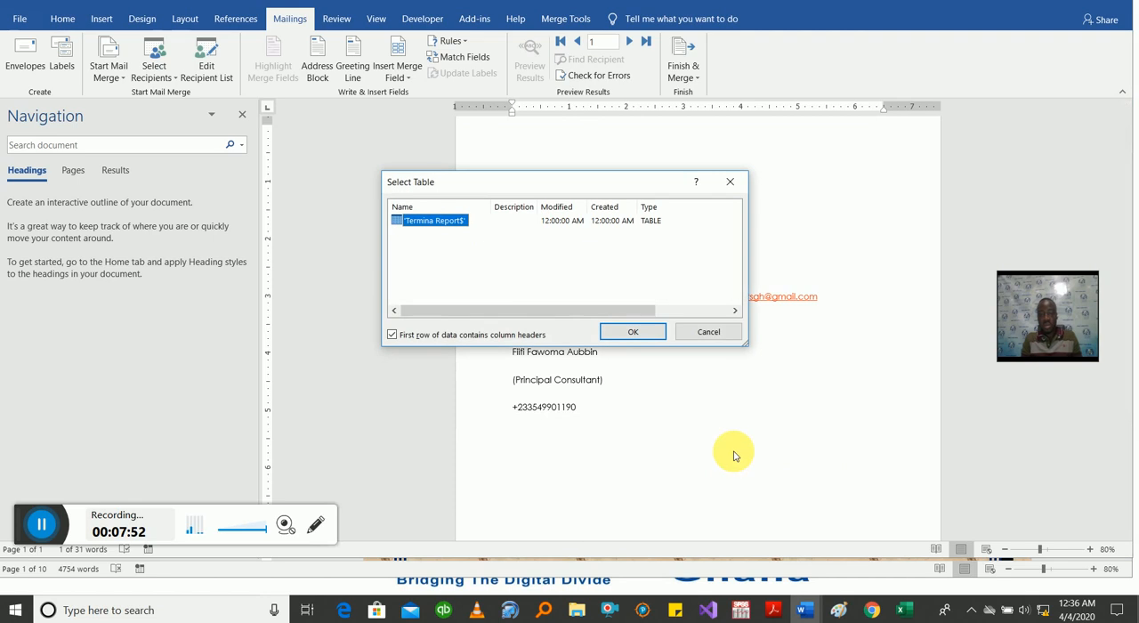
click(630, 331)
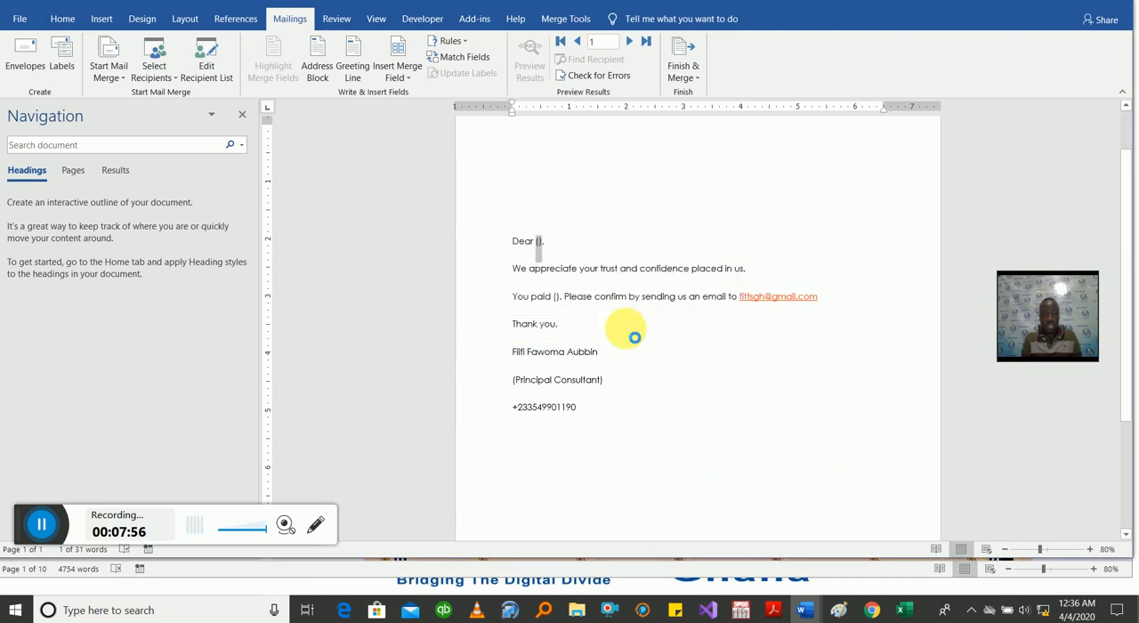
Step: Switch to the Mail Merge List workbook in Excel and delete the banner picture above the table
mouse_move(907, 605)
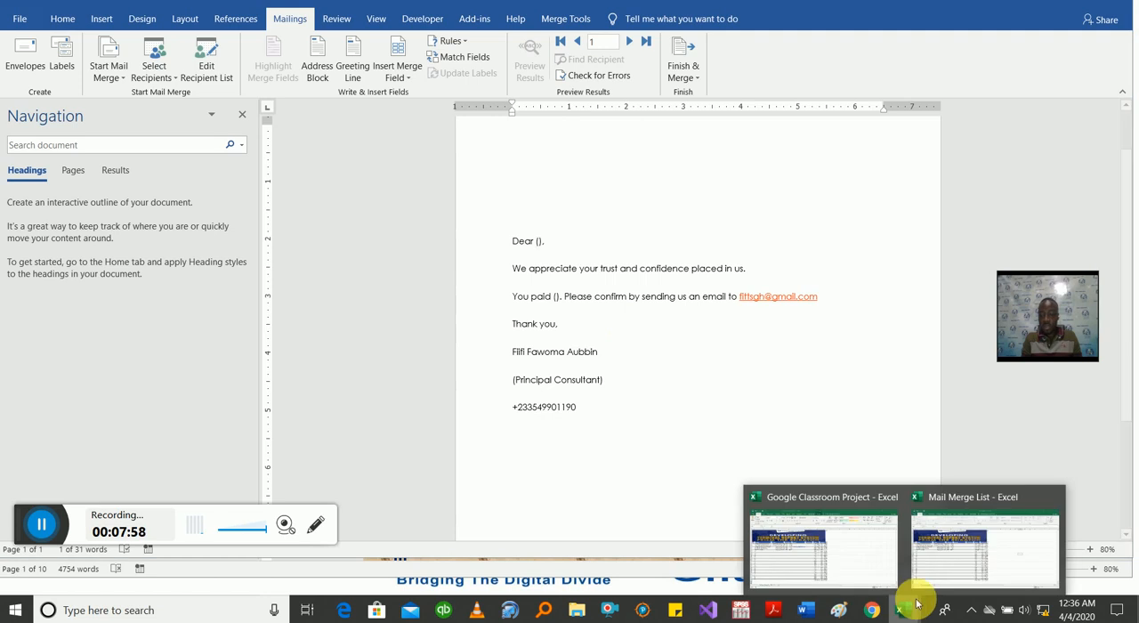
click(988, 549)
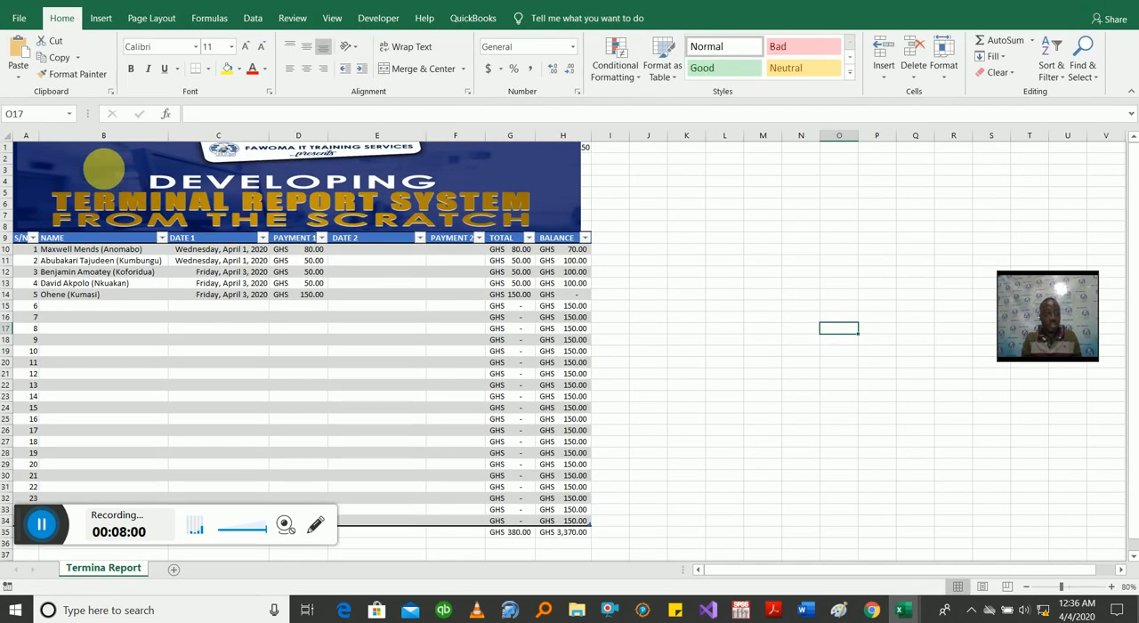
click(108, 175)
key(Delete)
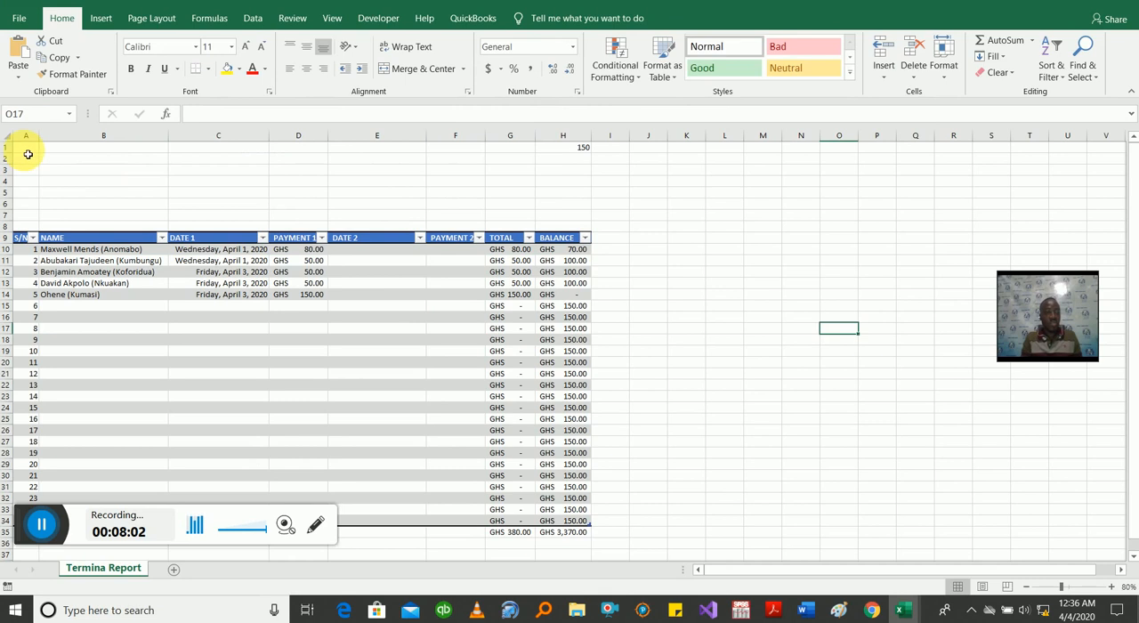
Step: Delete the empty rows 1 to 8 above the payment table so its header row becomes the sheet's first row
drag(5, 148, 13, 233)
right_click(7, 229)
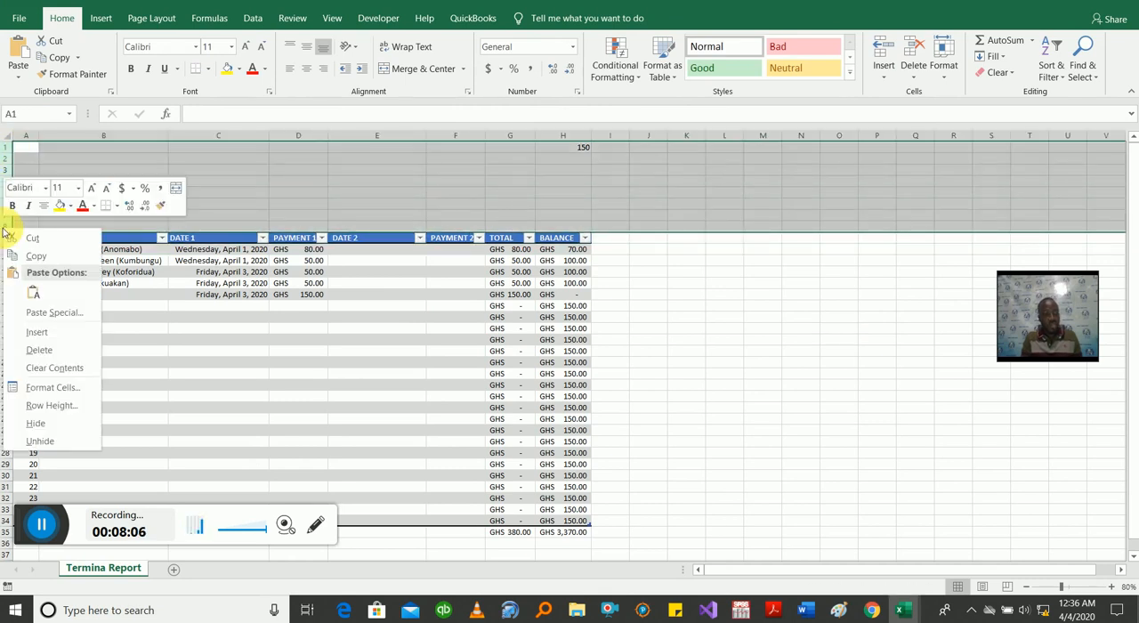
click(39, 348)
click(299, 259)
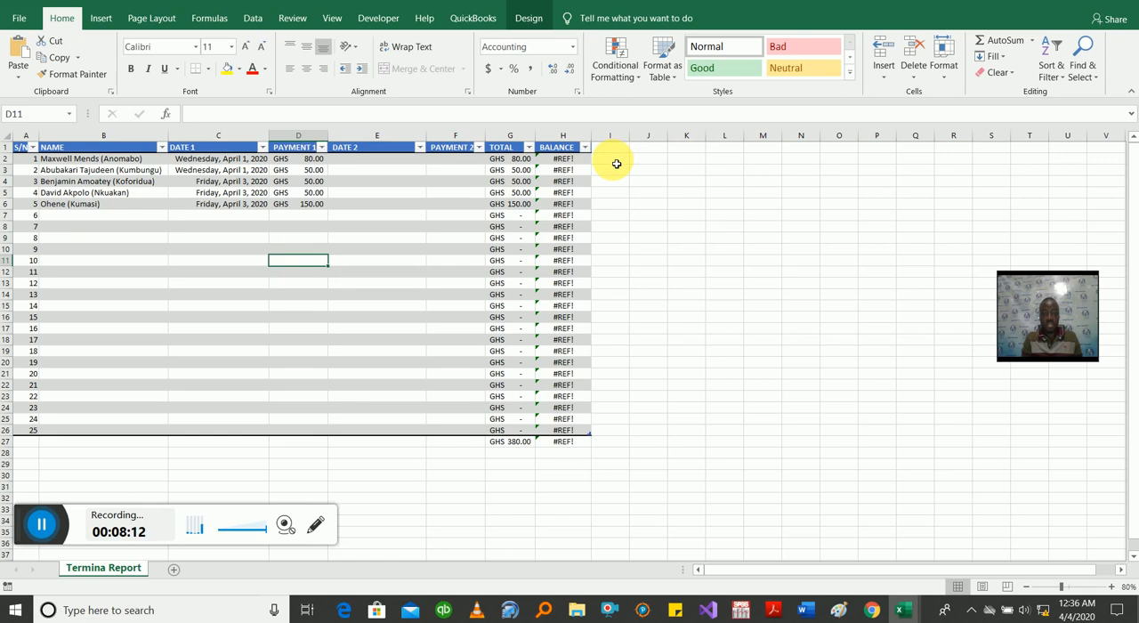
click(615, 160)
text(=)
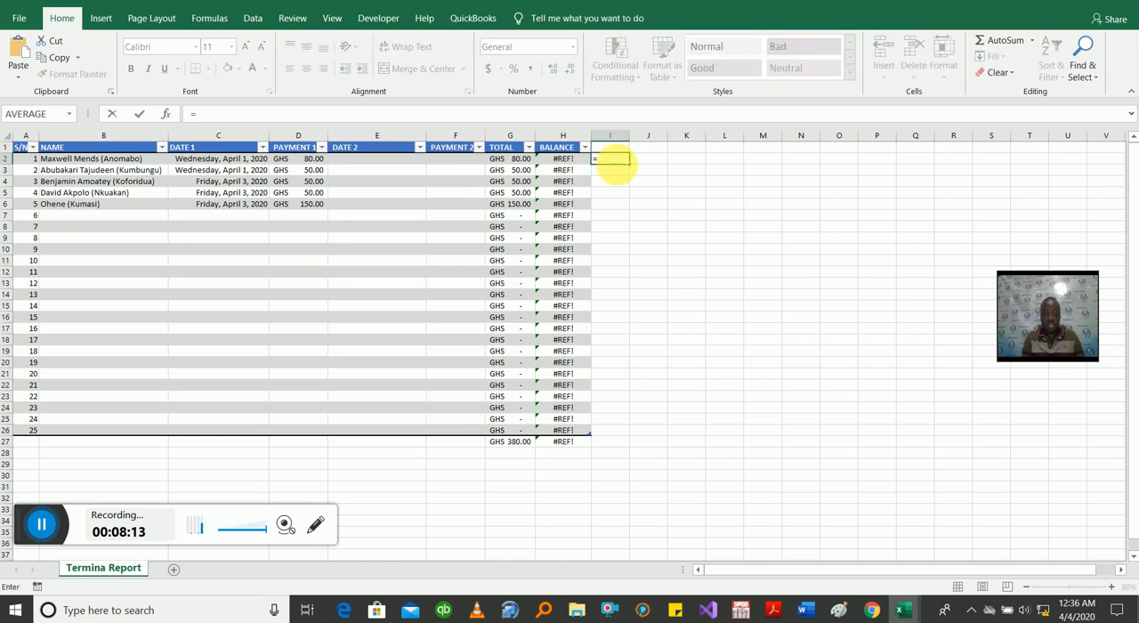
click(529, 162)
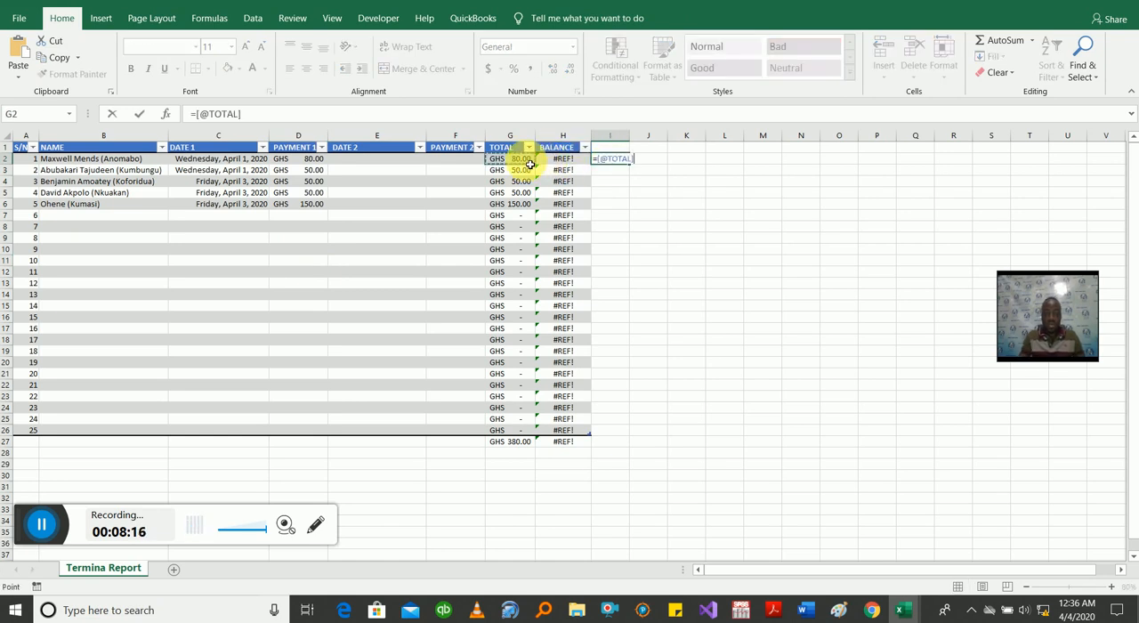
text(-)
key(BackSpace)
key(BackSpace)
key(BackSpace)
key(BackSpace)
key(BackSpace)
key(BackSpace)
key(BackSpace)
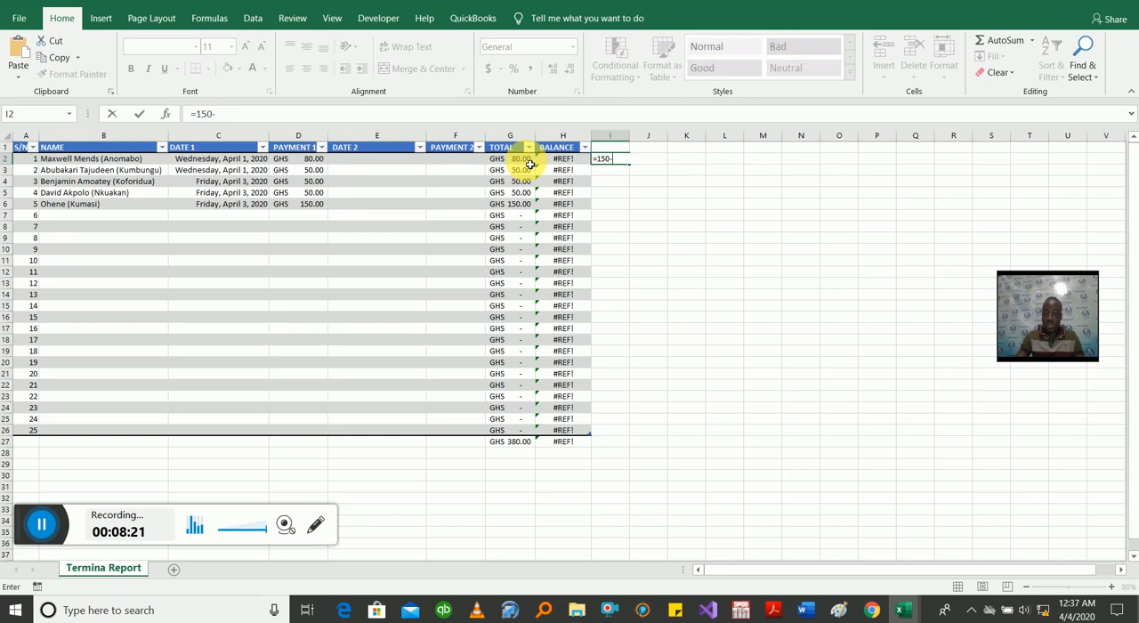
text(-)
click(526, 164)
key(Return)
key(Up)
key(Left)
key(Right)
key(Left)
text(=)
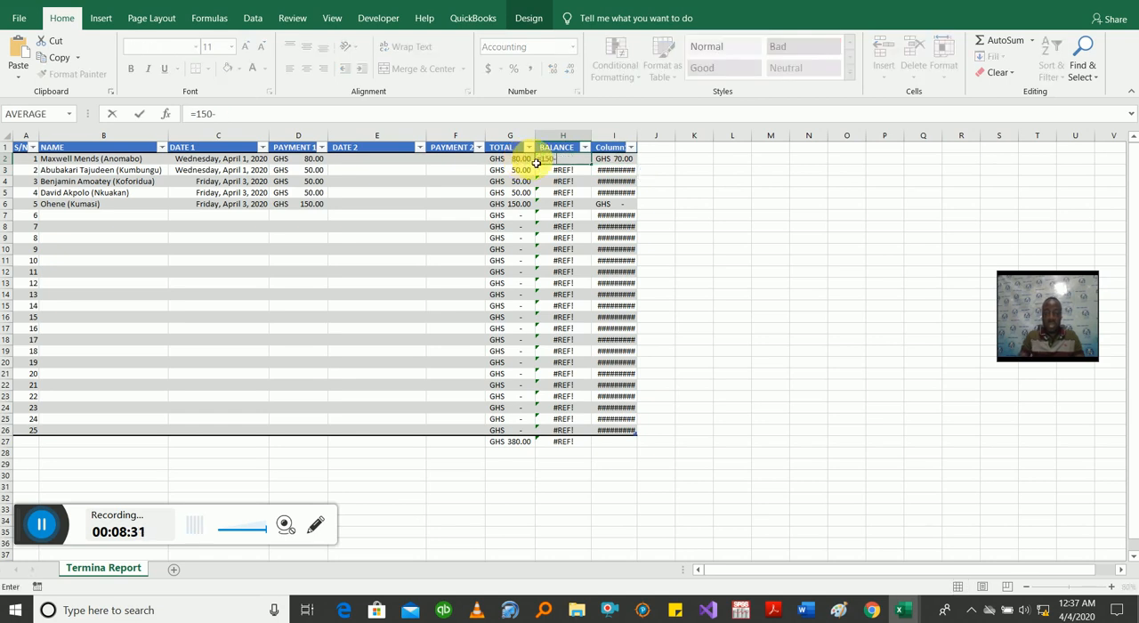
click(528, 163)
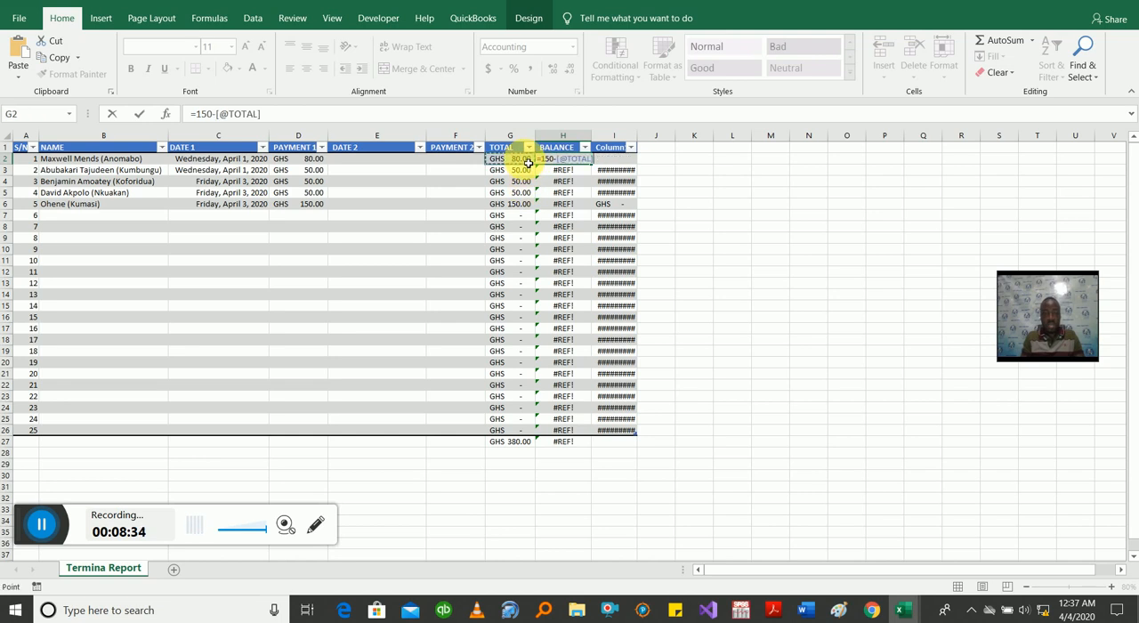
key(ctrl+Return)
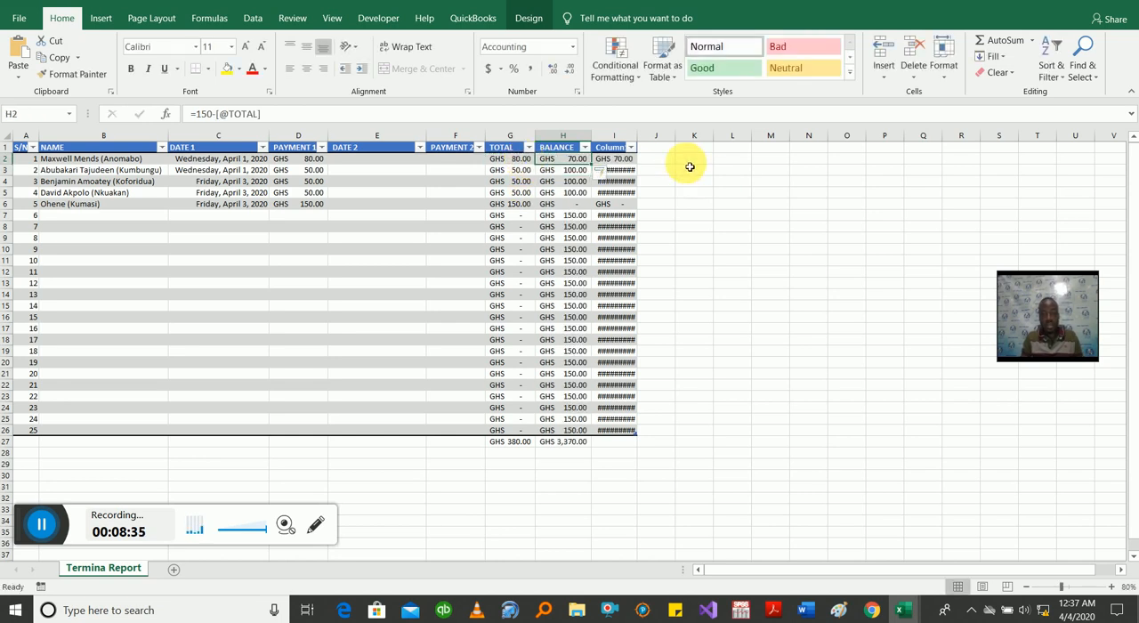
right_click(625, 142)
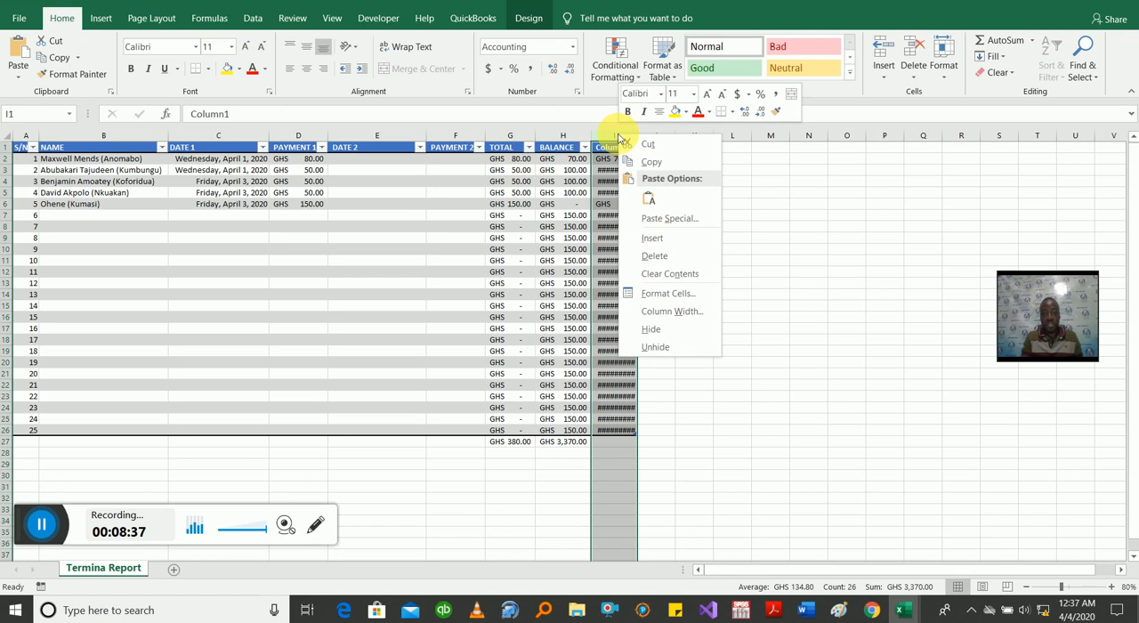
click(654, 255)
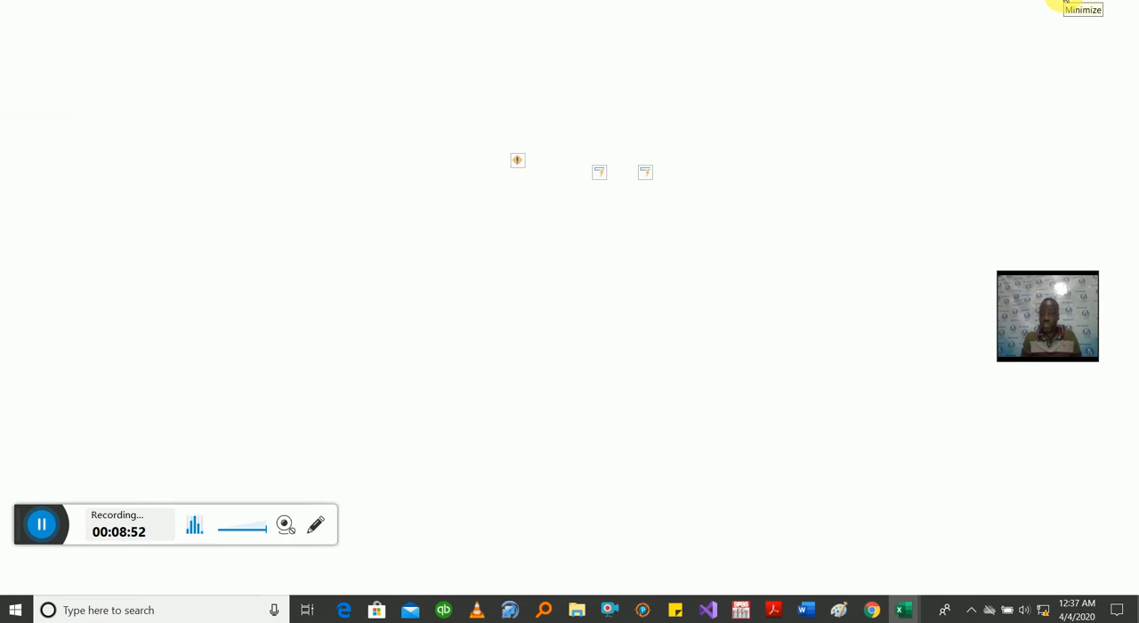
Step: Switch to the Word letter and browse for an existing recipient list in the View Tab folder under Word Tutorial Videos
click(42, 526)
click(440, 506)
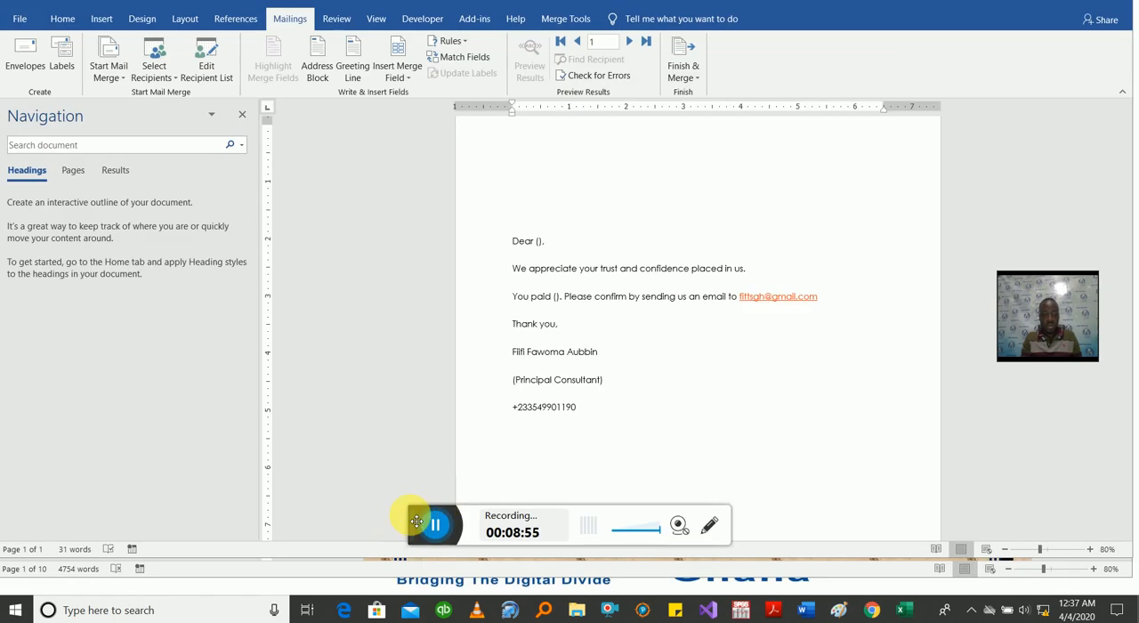
drag(416, 522, 34, 500)
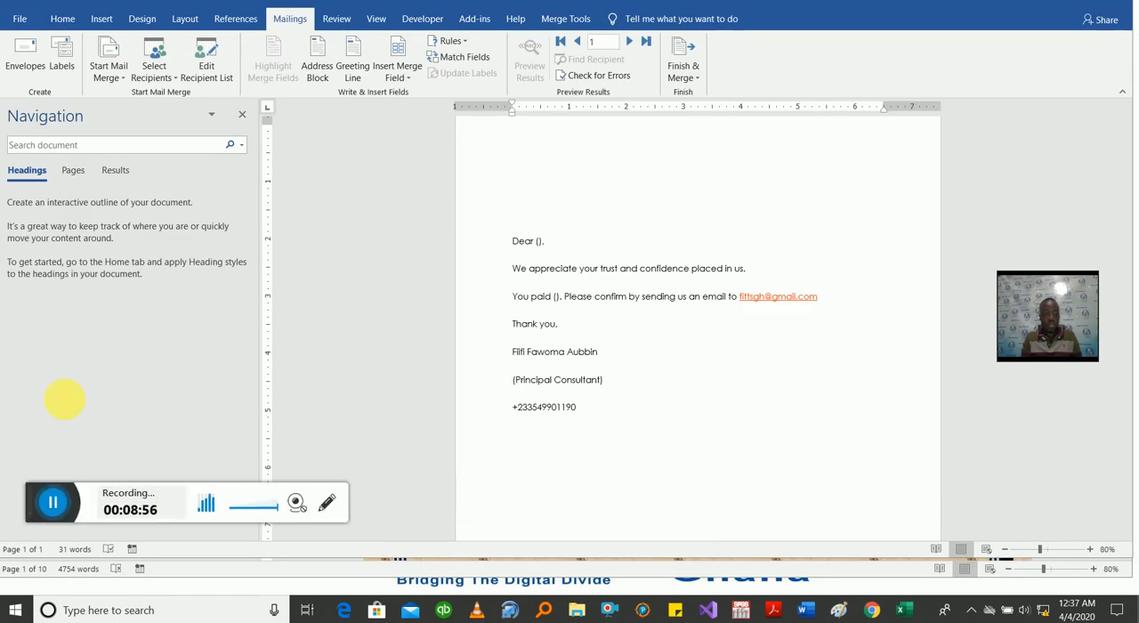
click(158, 75)
click(173, 112)
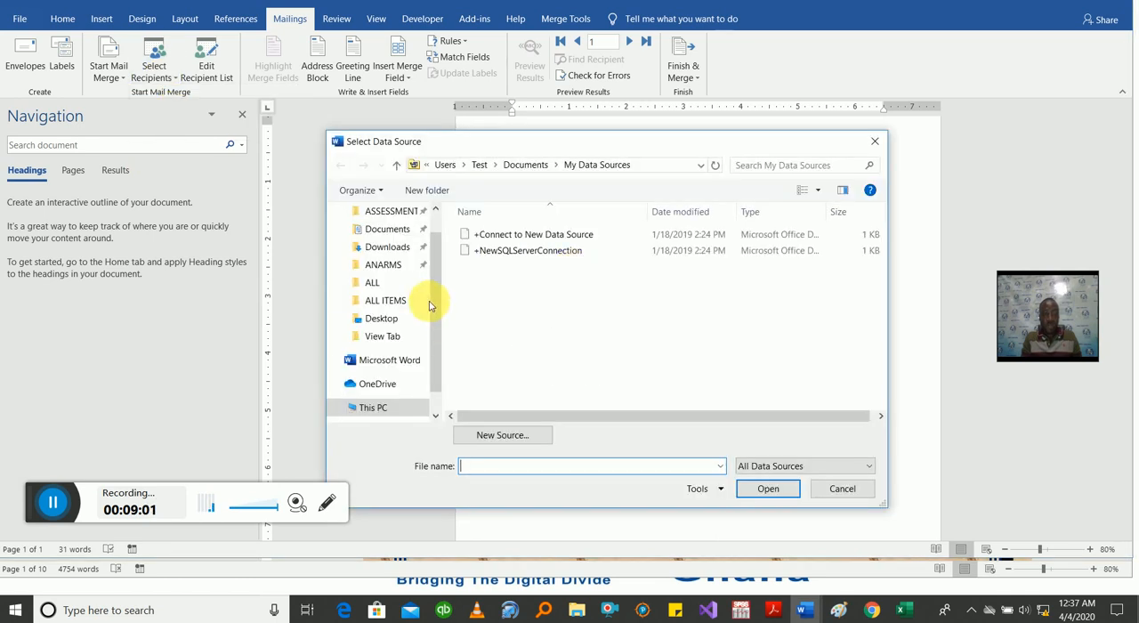
scroll(426, 301, down, 3)
click(392, 272)
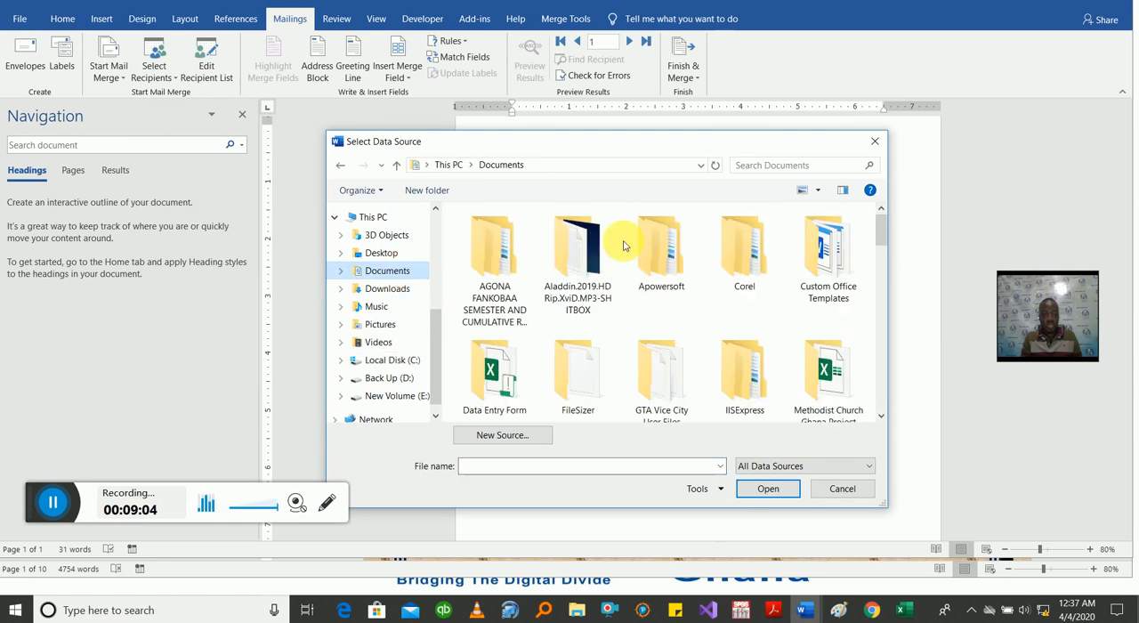
double_click(654, 253)
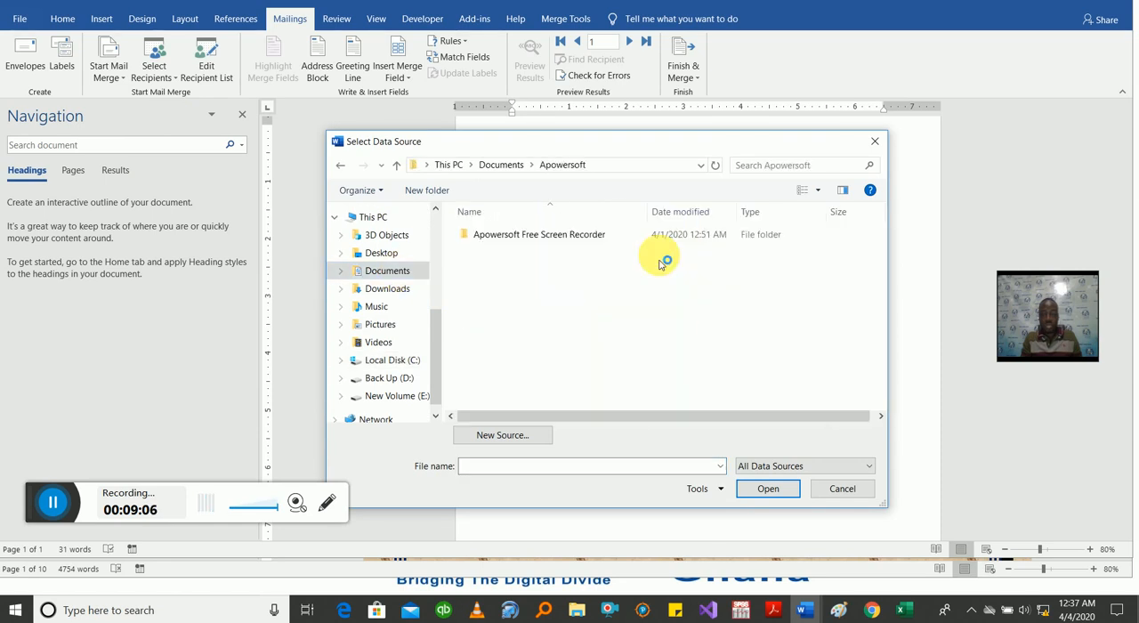
double_click(582, 236)
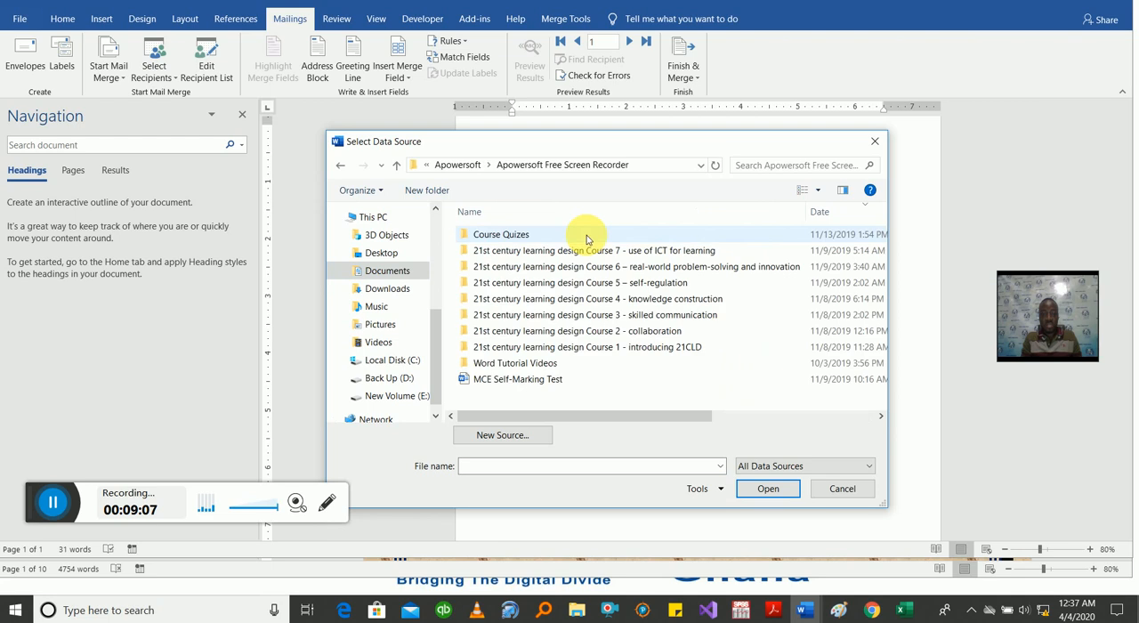
double_click(537, 366)
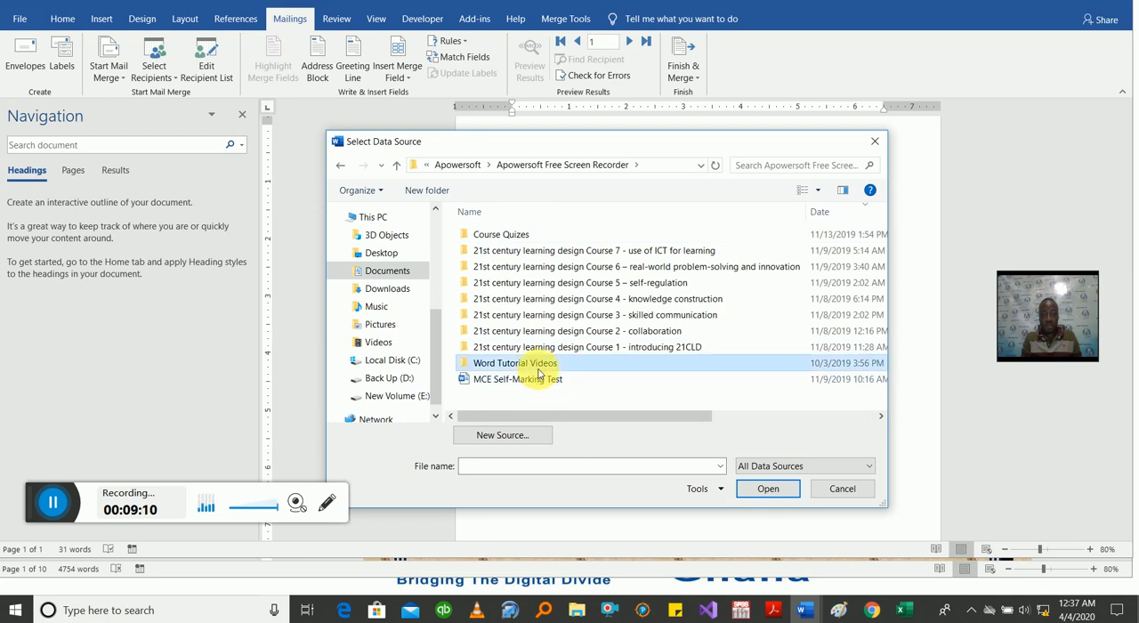
click(740, 274)
double_click(739, 274)
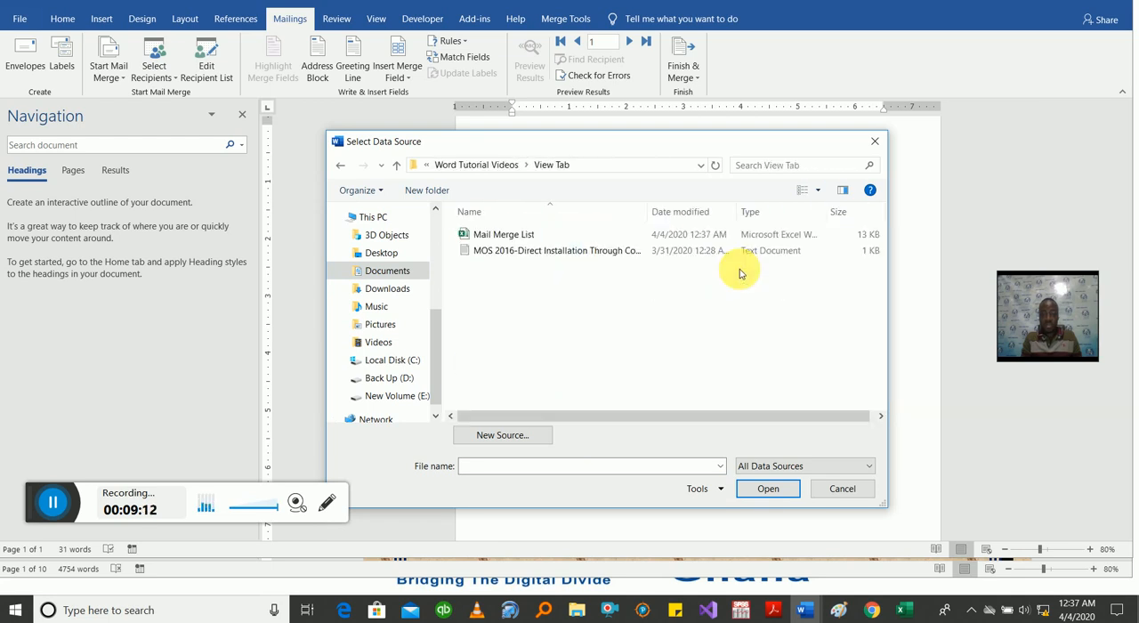
Step: Connect the Mail Merge List workbook as the recipient list, using its 'Termina Report$' table with first-row column headers
click(544, 236)
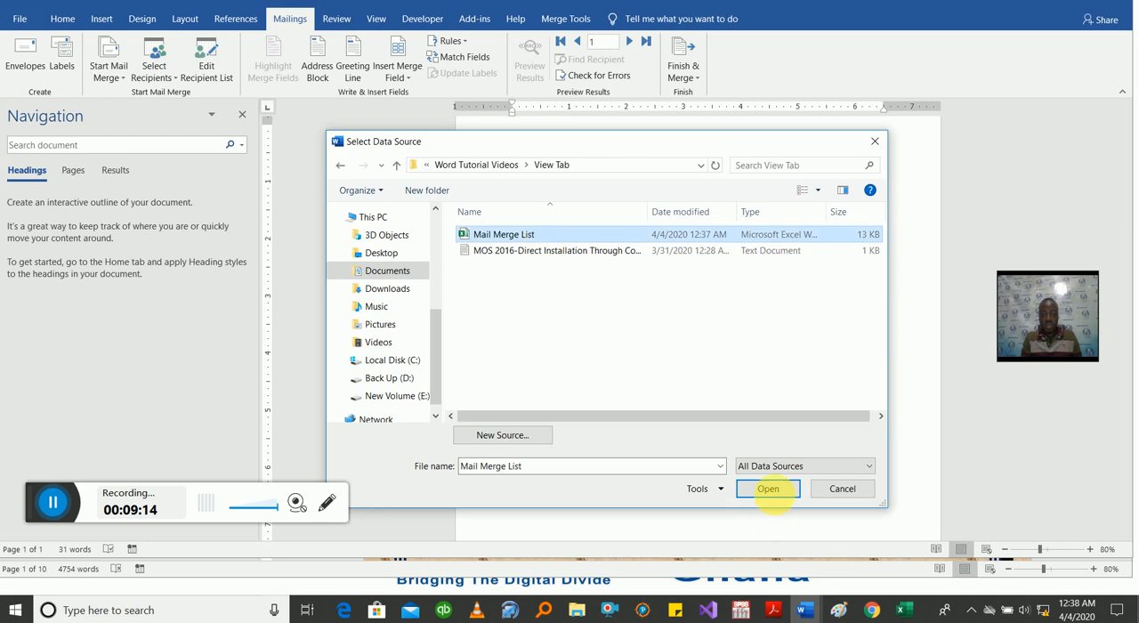
click(768, 488)
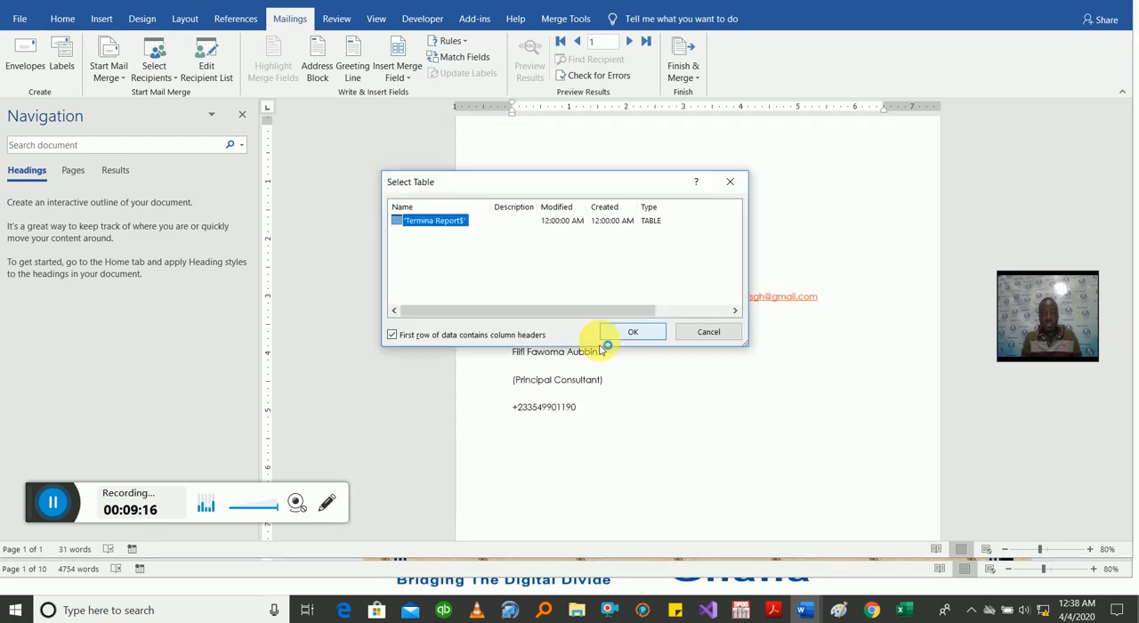
click(630, 334)
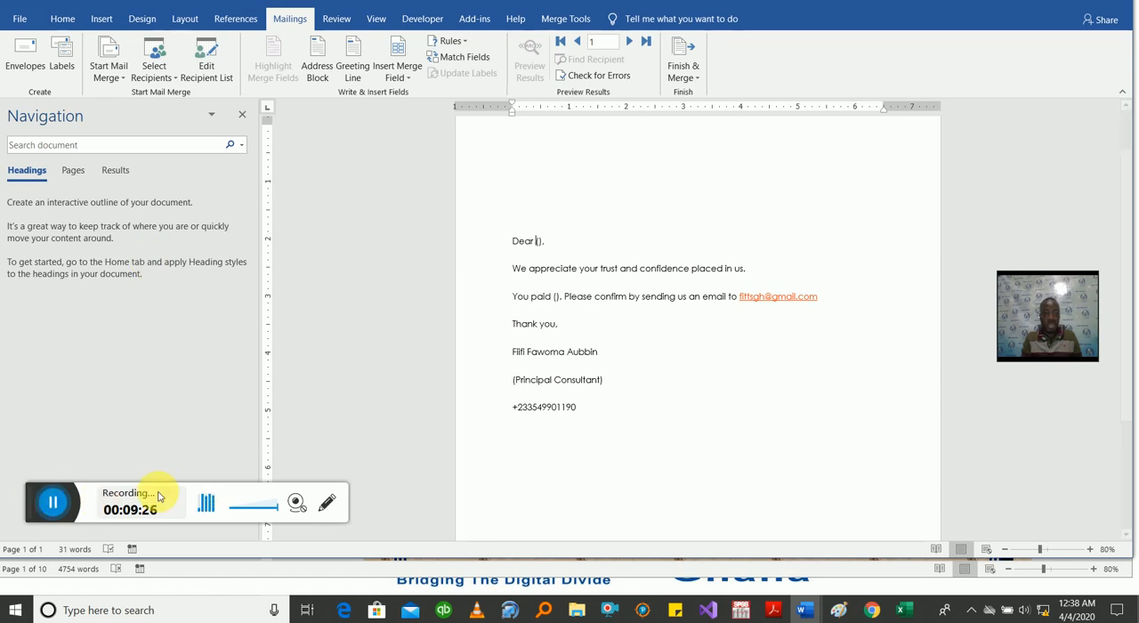
Step: Insert the NAME merge field after "Dear" and remove the () placeholder there
click(403, 80)
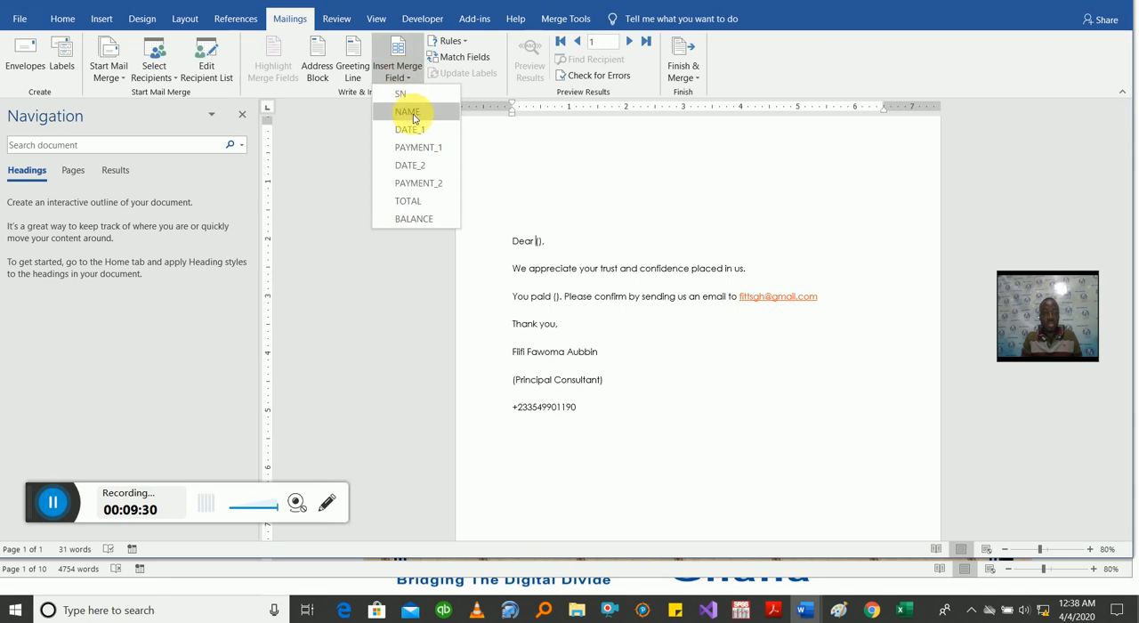
click(412, 116)
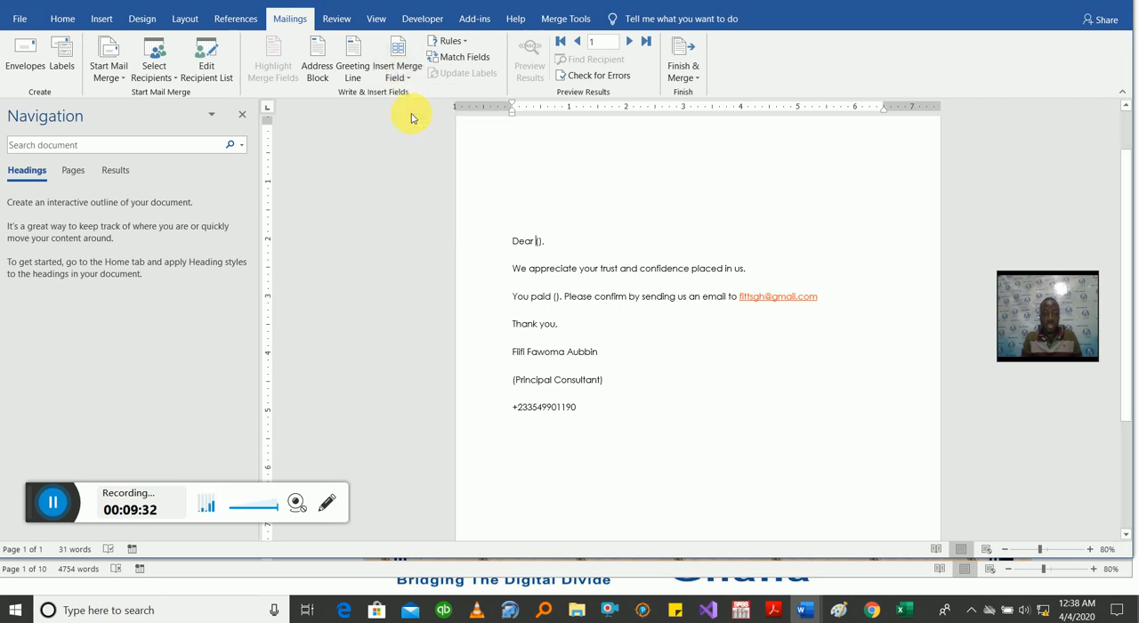
key(shift+Right)
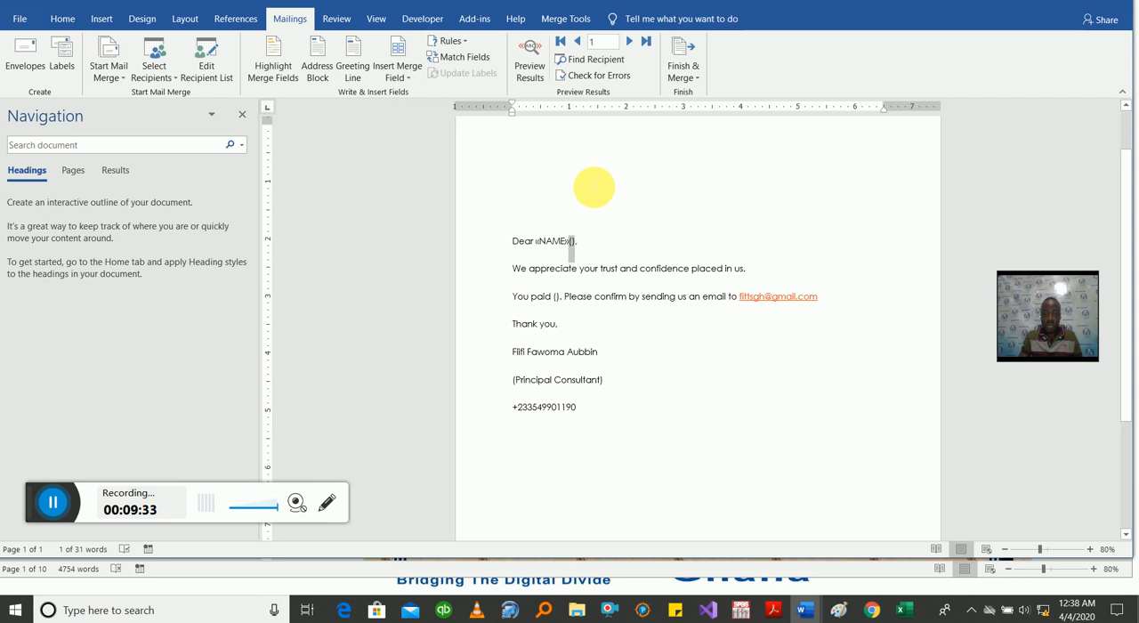
key(Delete)
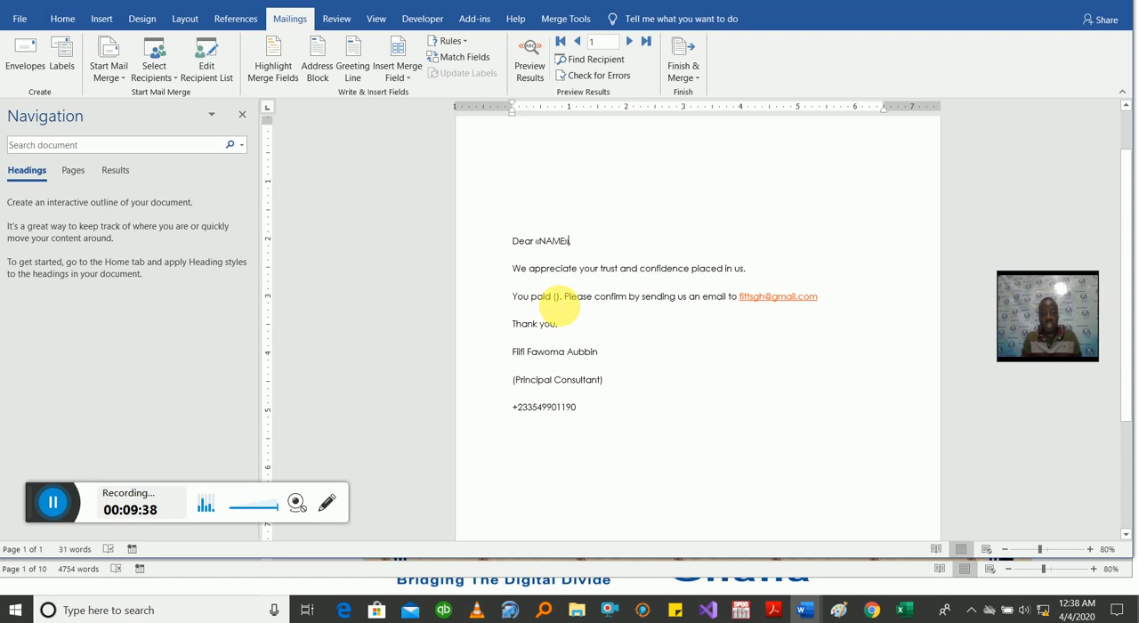
Step: Replace the () placeholder after "You paid" with the PAYMENT_1 merge field
double_click(555, 303)
click(399, 77)
click(418, 147)
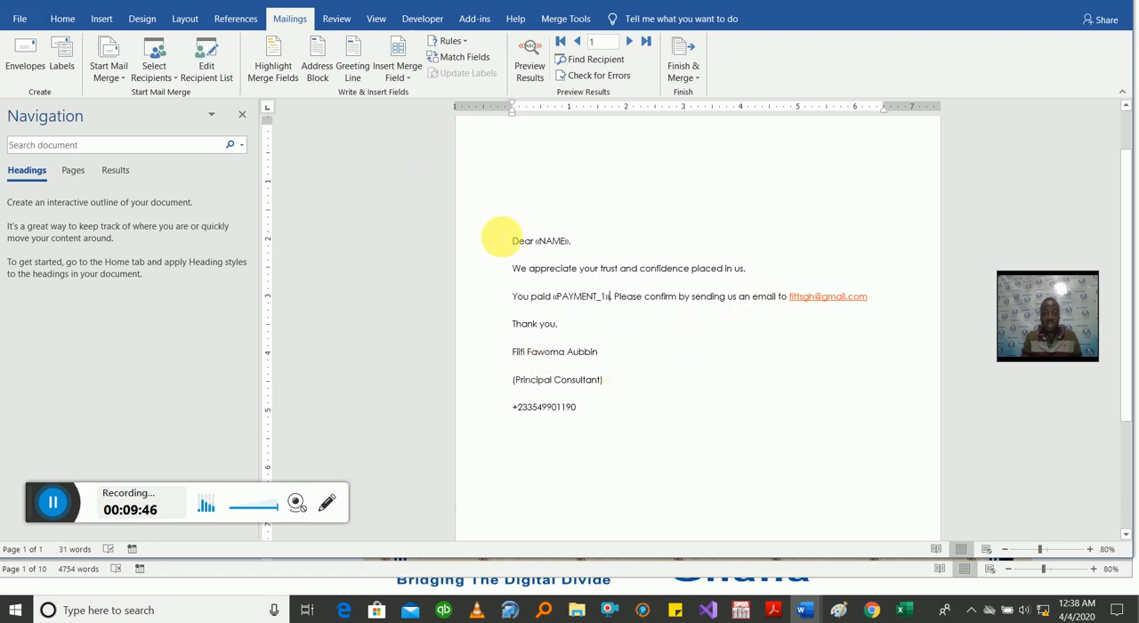
click(397, 79)
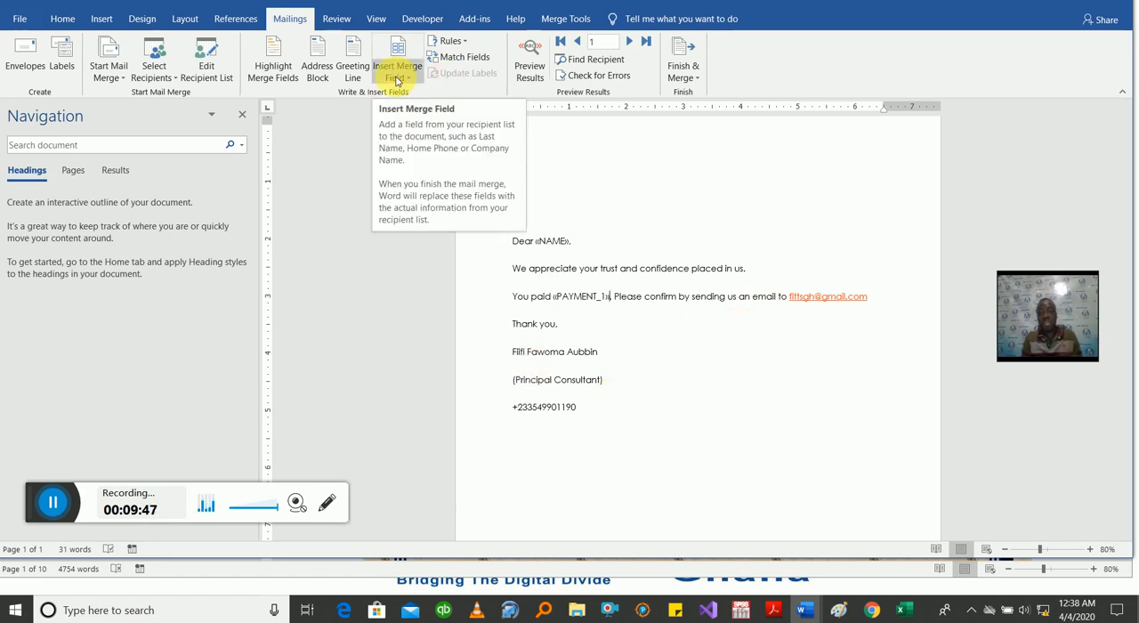
click(454, 41)
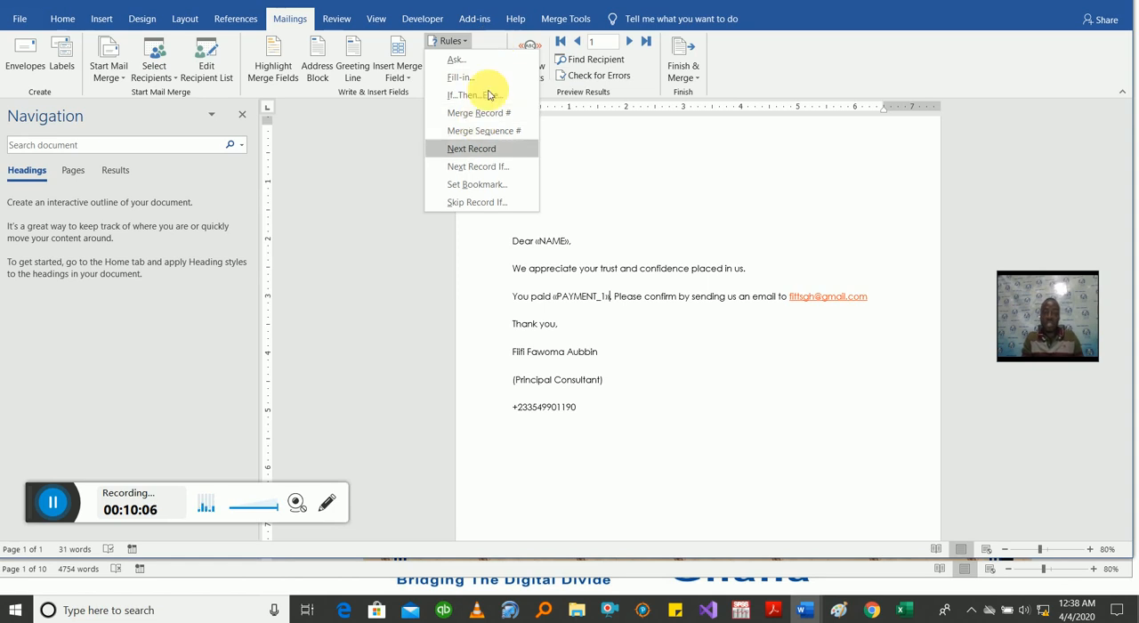
click(496, 47)
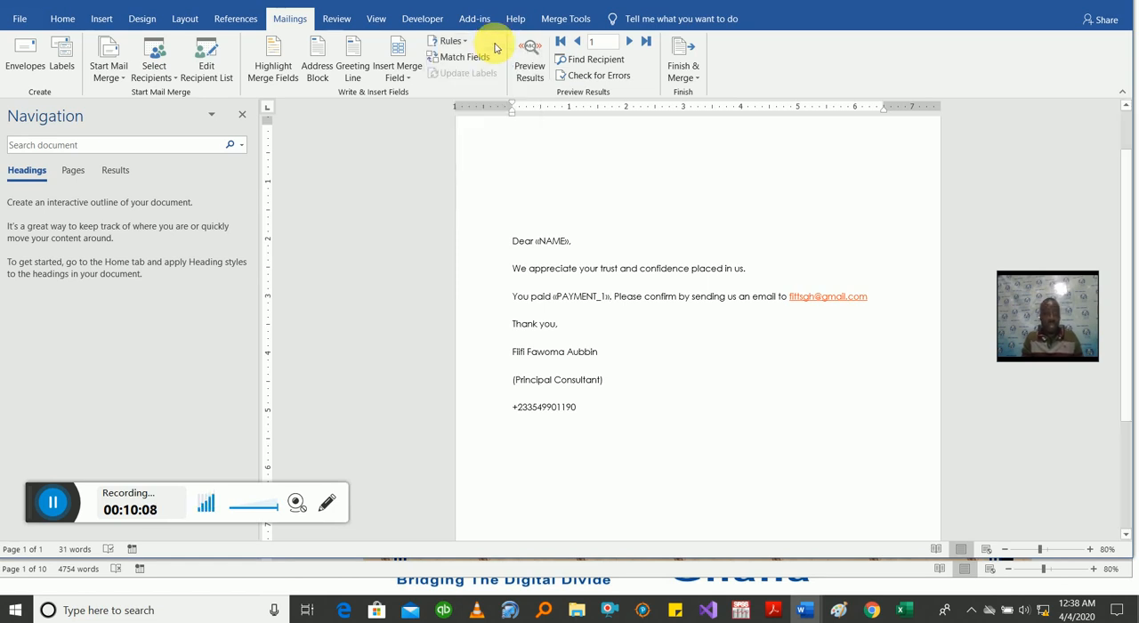
Step: Preview the merged letter results and go through the recipients one by one from record 1 to record 5
click(529, 53)
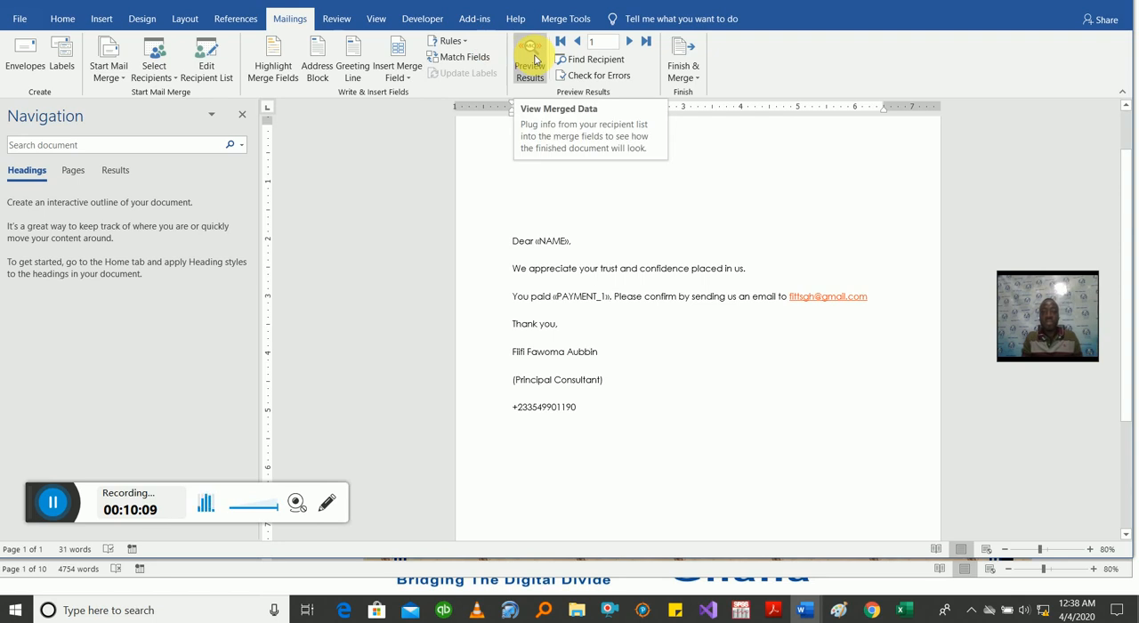
click(534, 58)
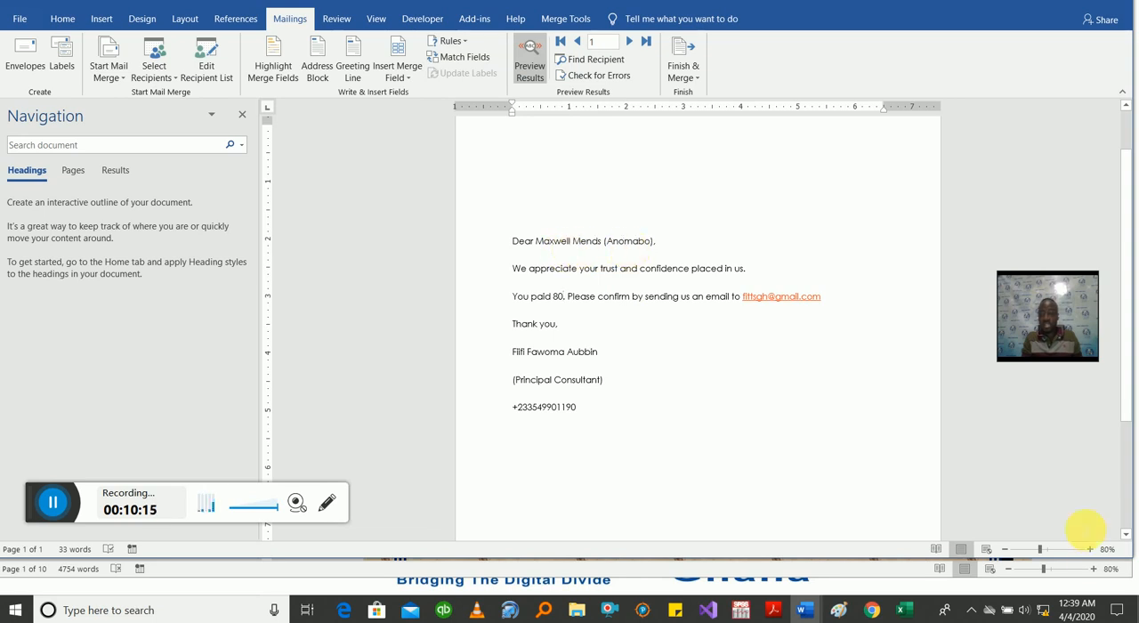
click(1090, 549)
click(1090, 548)
click(1089, 549)
click(1089, 549)
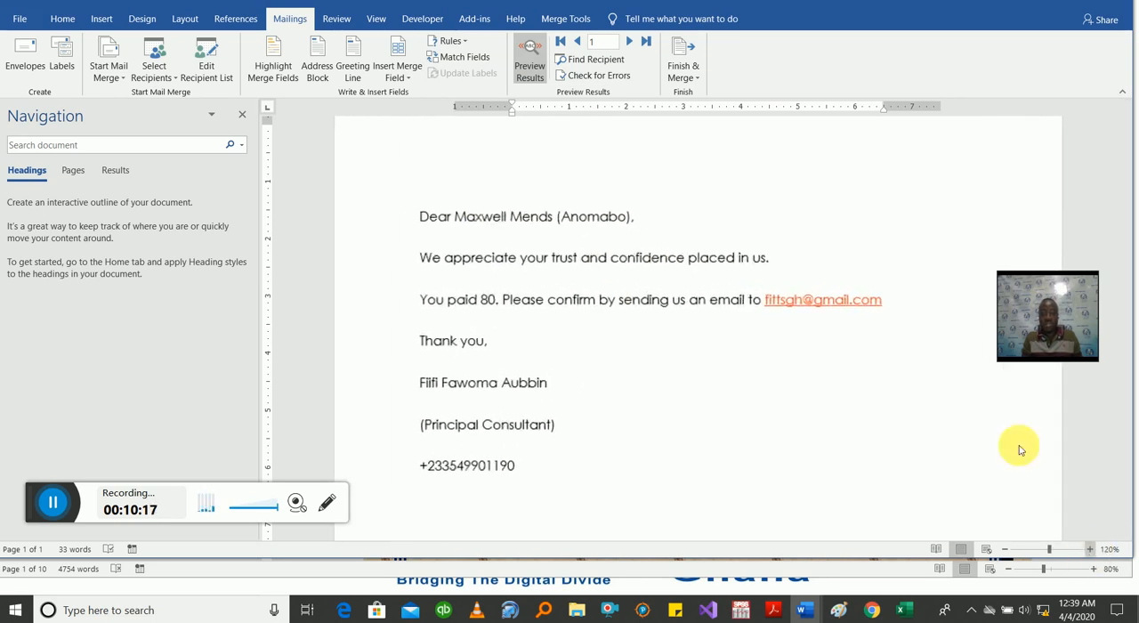
click(628, 44)
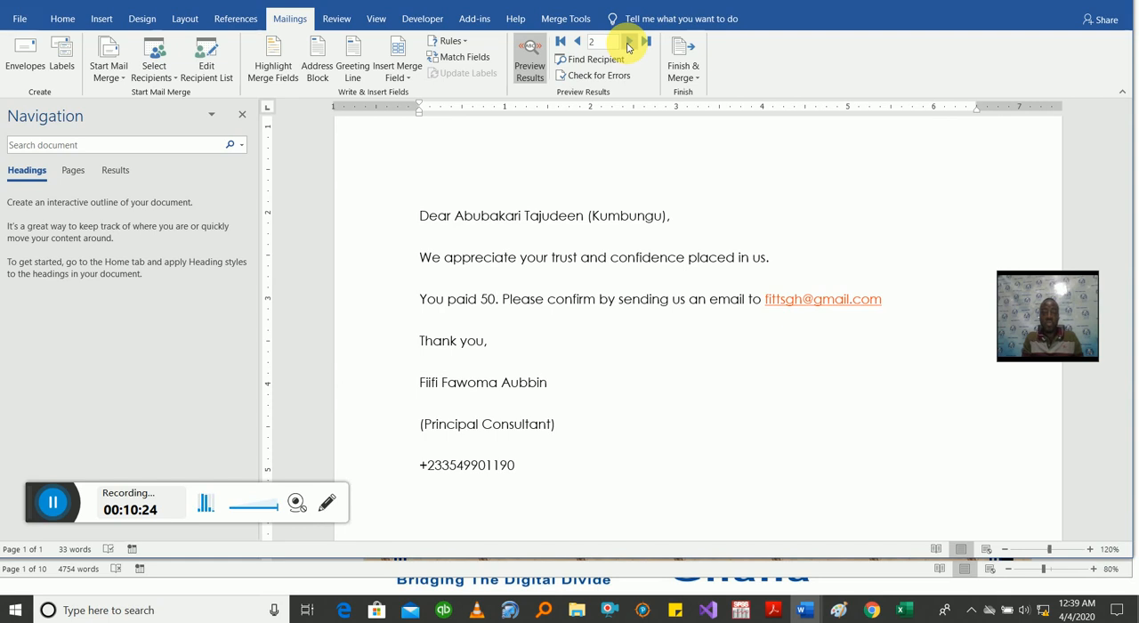
click(628, 44)
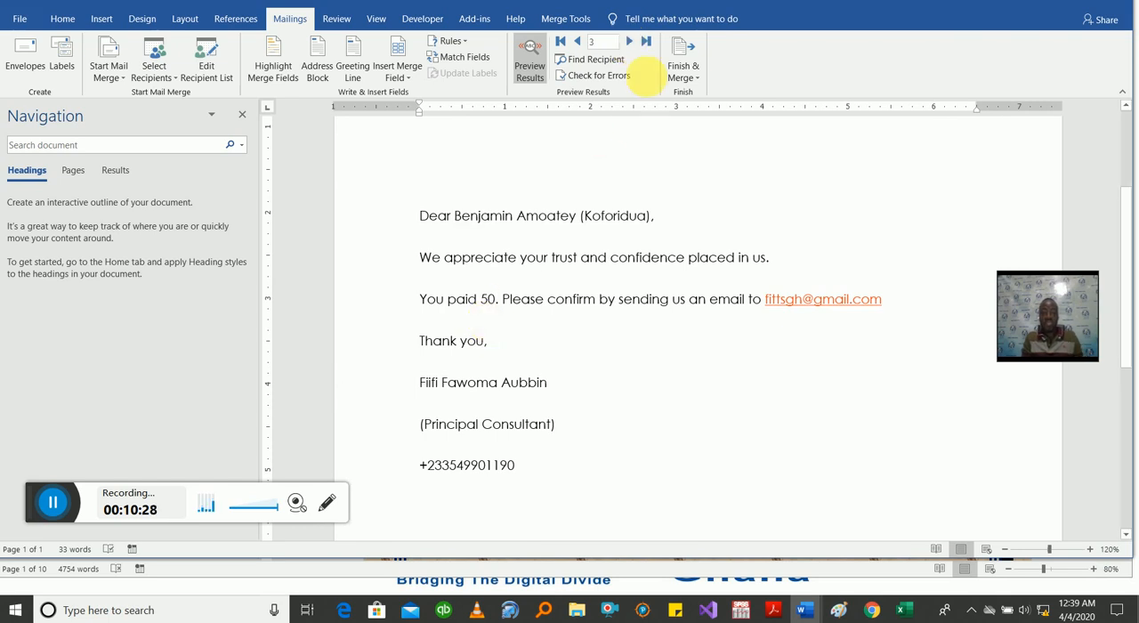
click(637, 43)
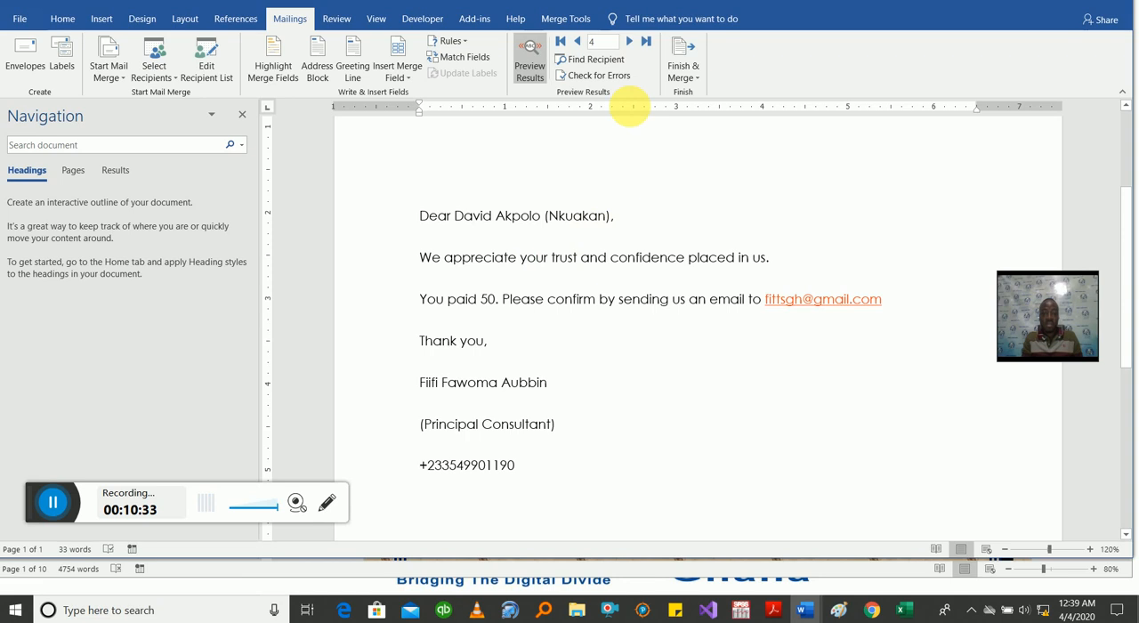
click(631, 41)
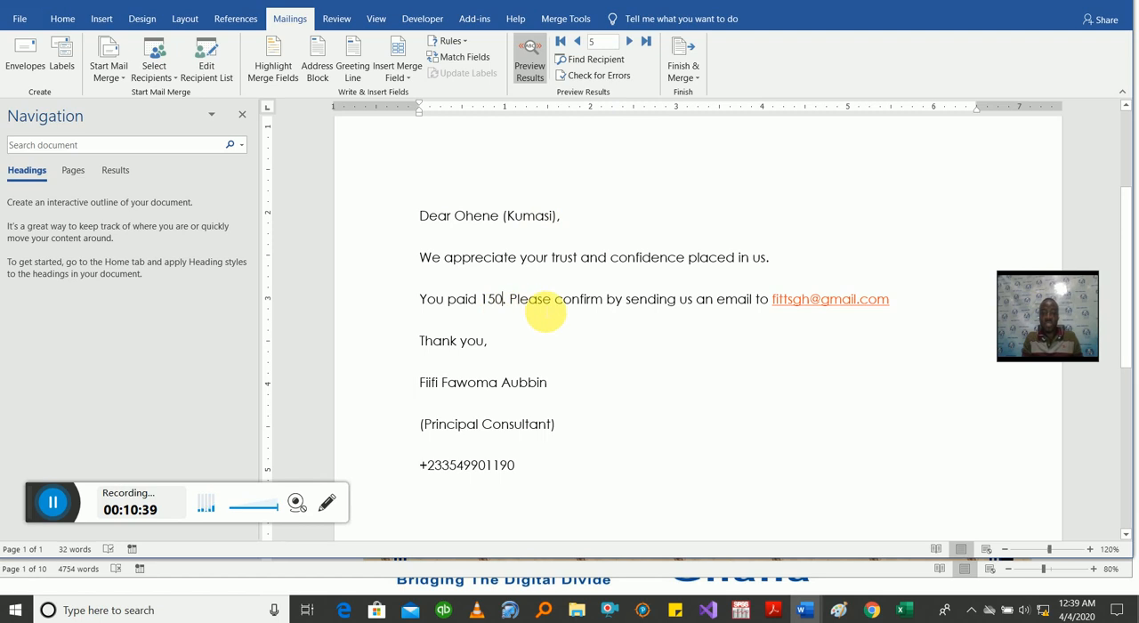
click(691, 75)
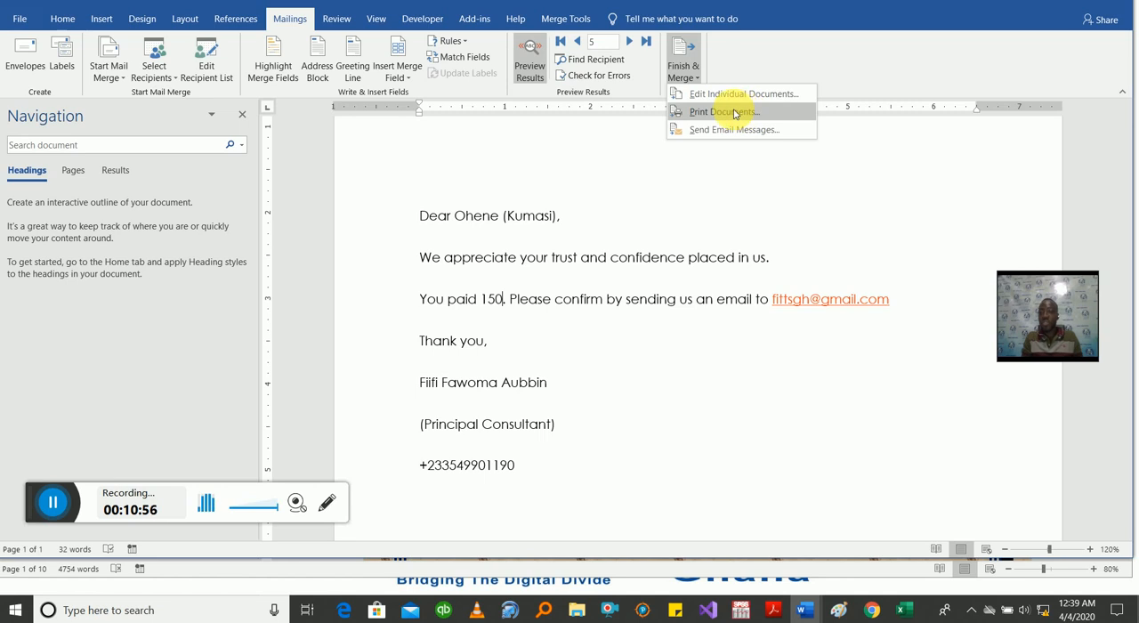
click(735, 113)
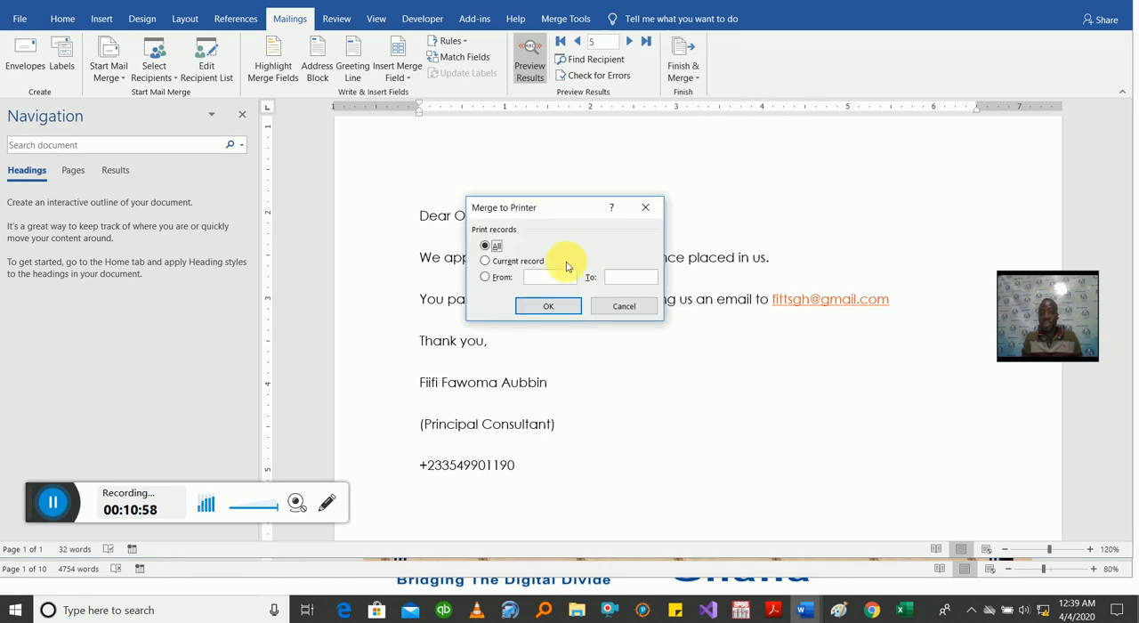
click(557, 307)
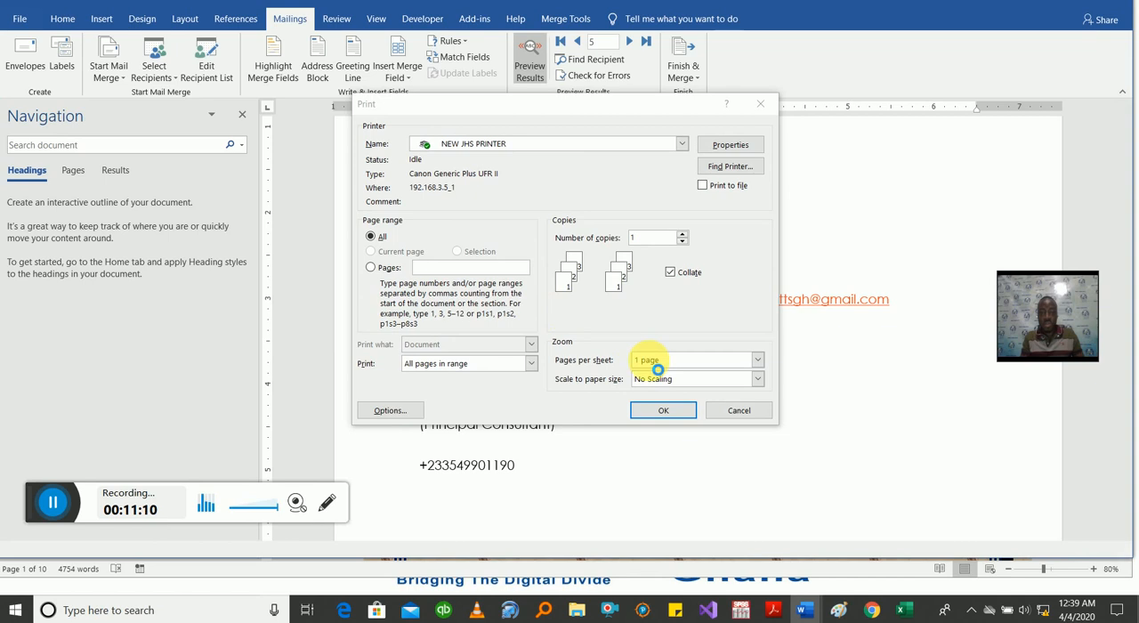
click(735, 408)
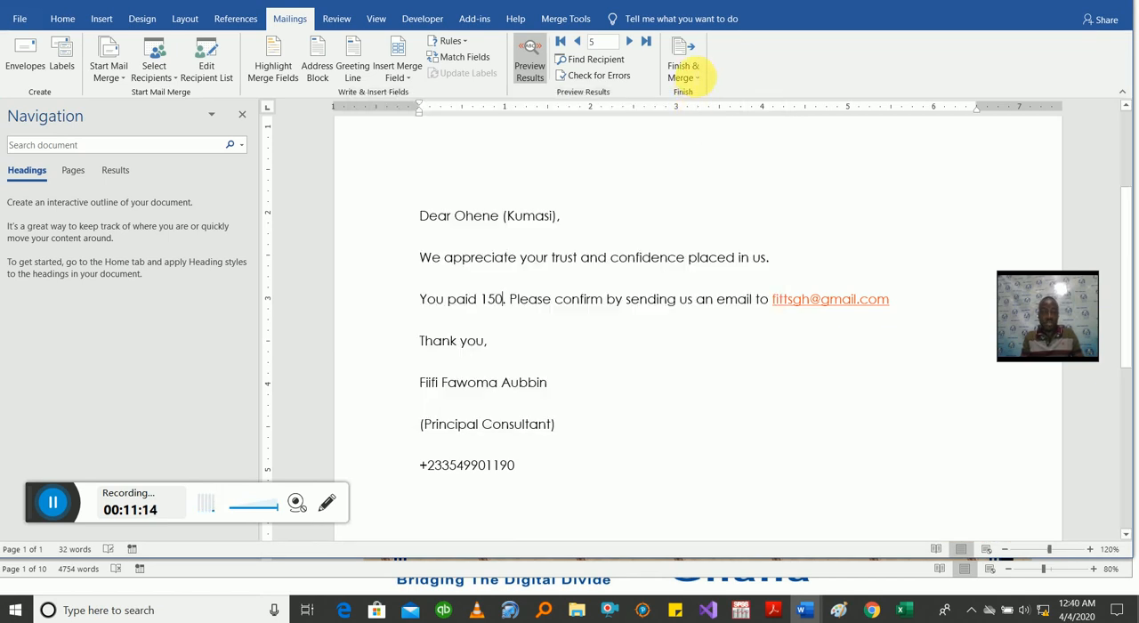
Step: Merge all records into a new document of individual letters and look through the resulting letters
click(694, 73)
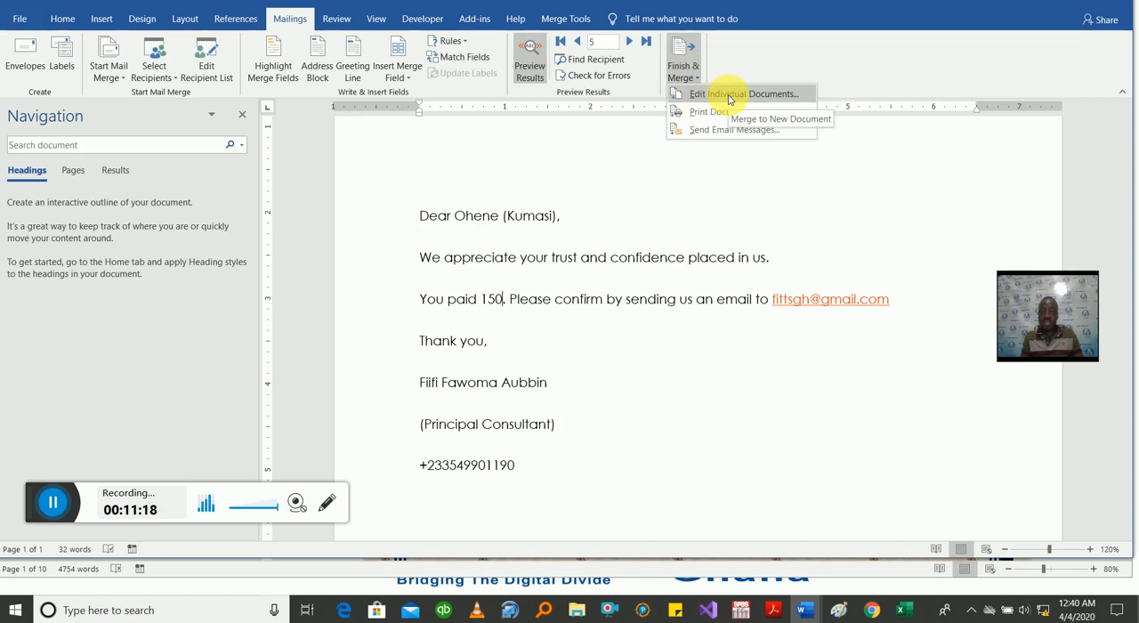
click(728, 95)
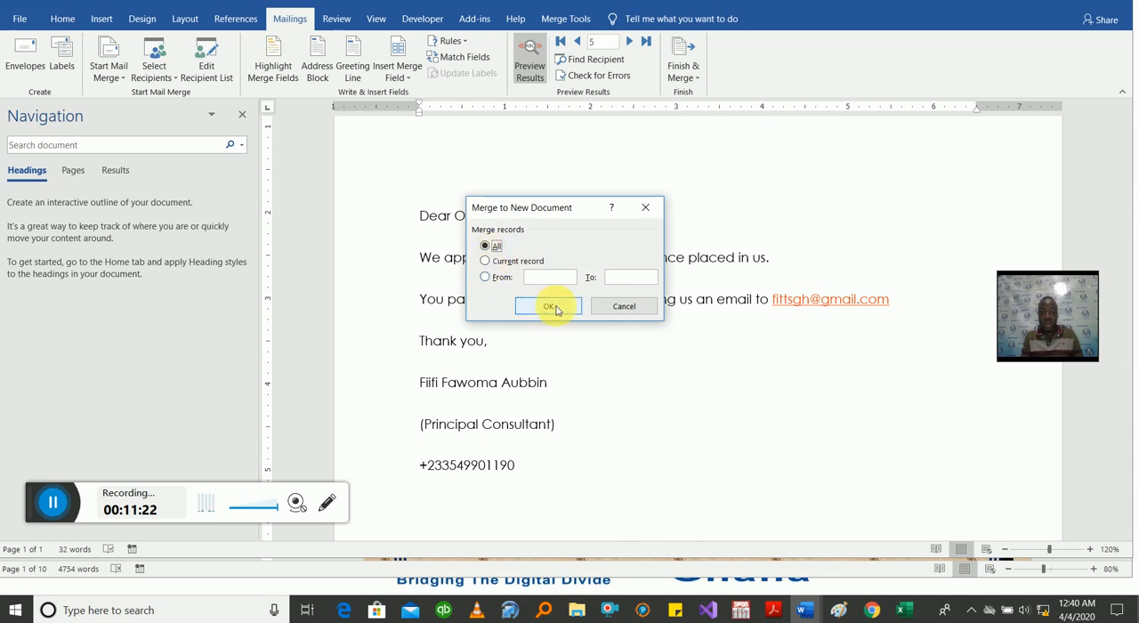
click(549, 307)
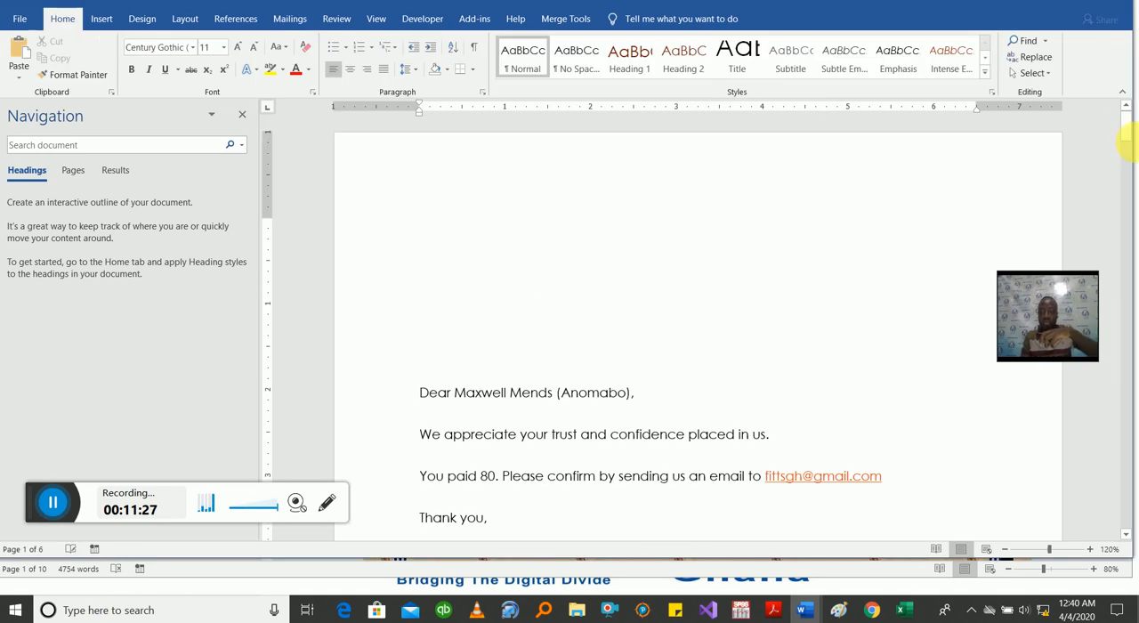
mouse_move(1126, 131)
mouse_down()
mouse_move(1121, 226)
mouse_move(1128, 198)
mouse_move(1127, 216)
mouse_up()
drag(1127, 216, 1126, 183)
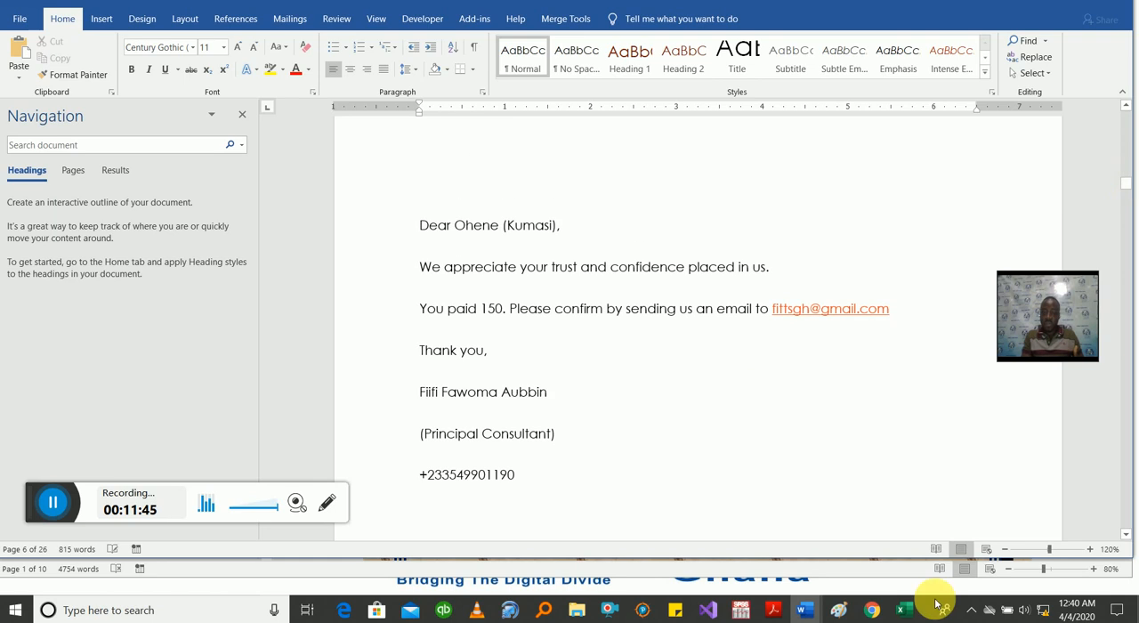
Step: Switch to the Mail Merge List workbook in Excel to check the recipients and payments, and return to the merged letters in Word
mouse_move(911, 607)
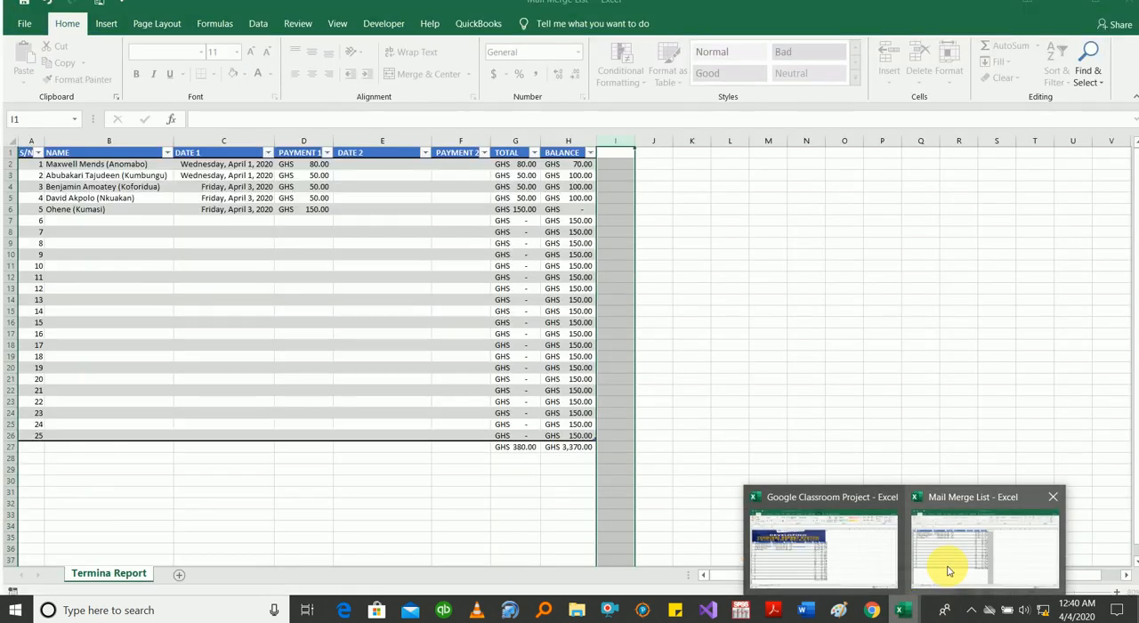
click(947, 570)
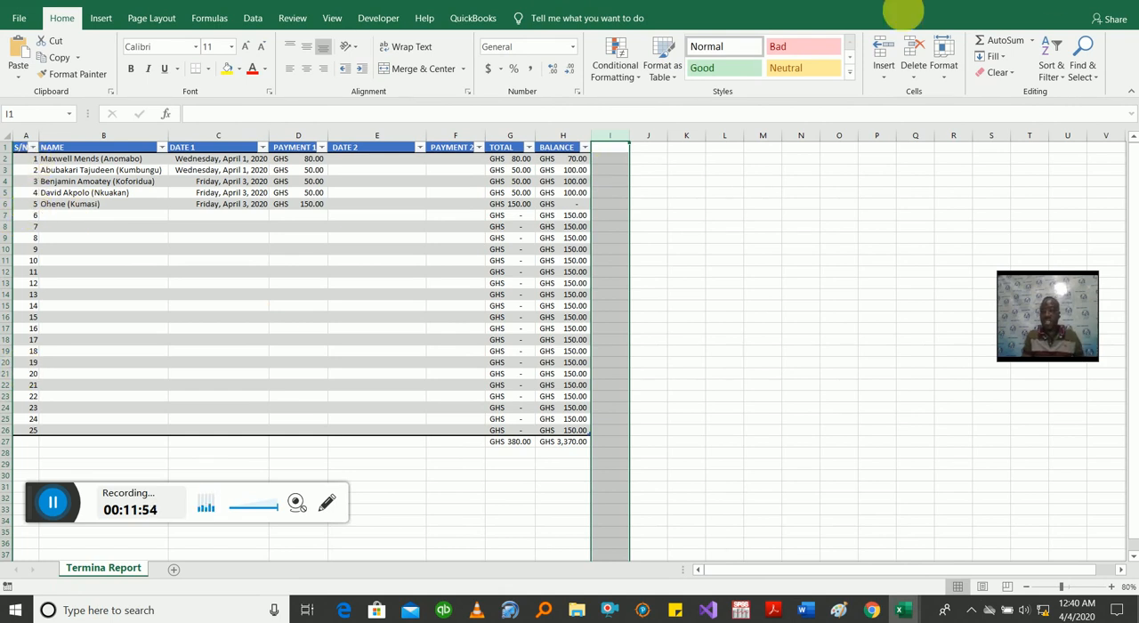
click(1055, 1)
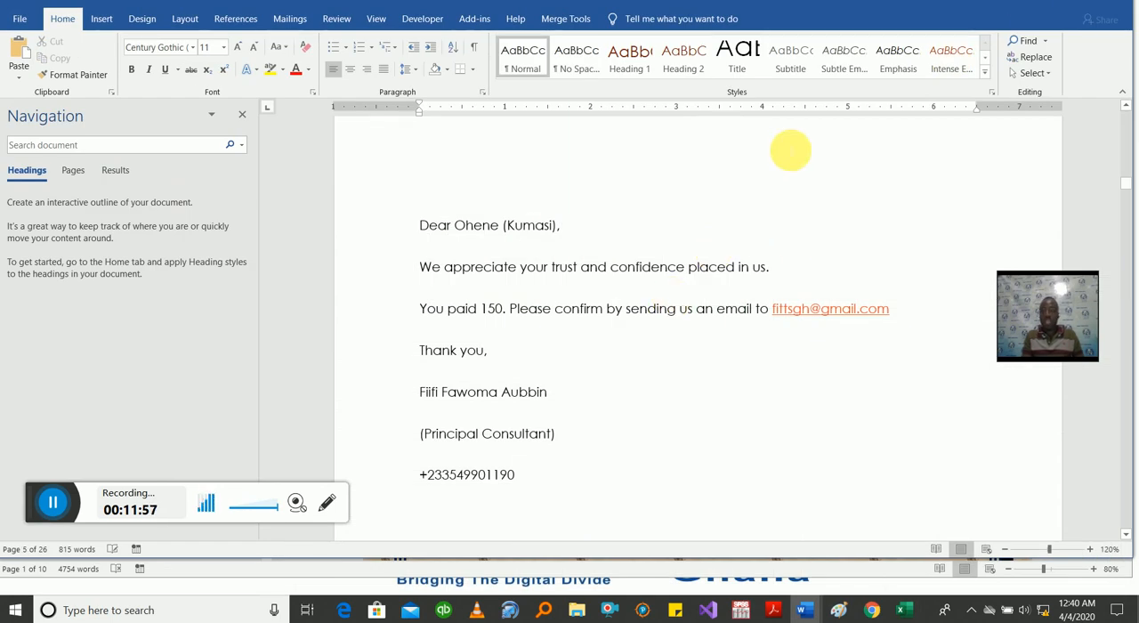
Step: View the PDF/XPS export option for the merged letters, and minimize the letter windows
click(13, 27)
click(58, 332)
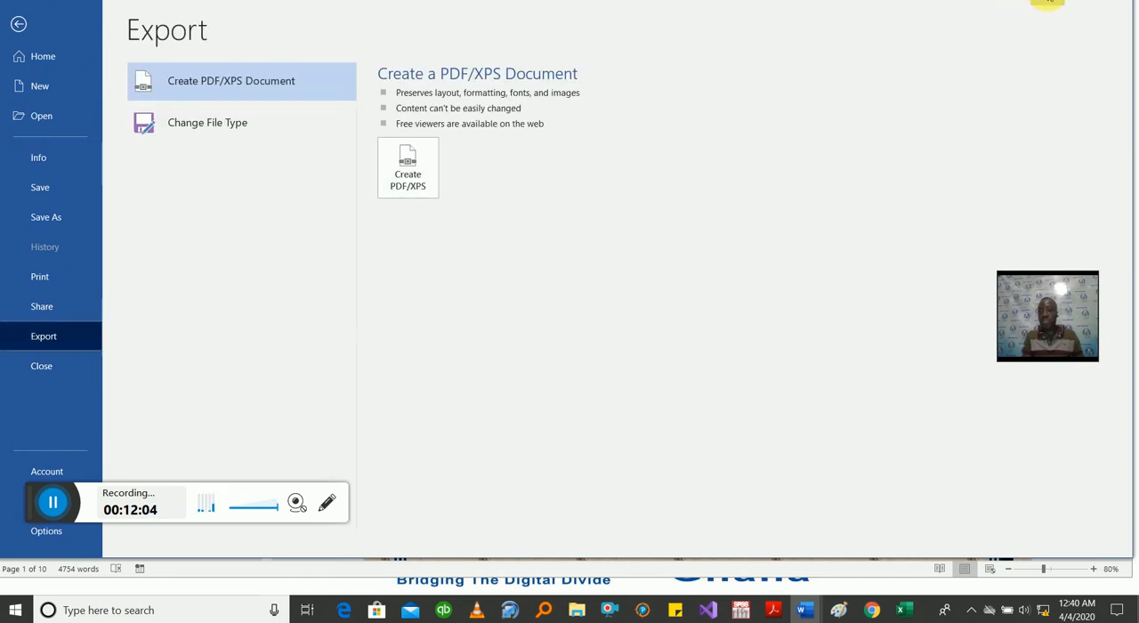
key(Escape)
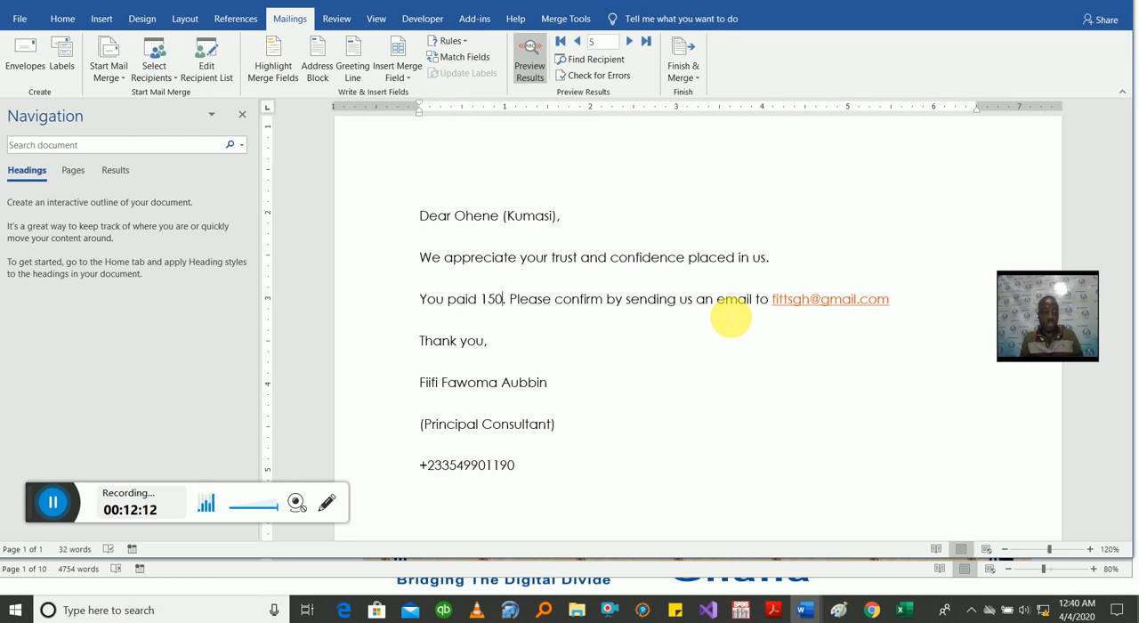
click(1050, 0)
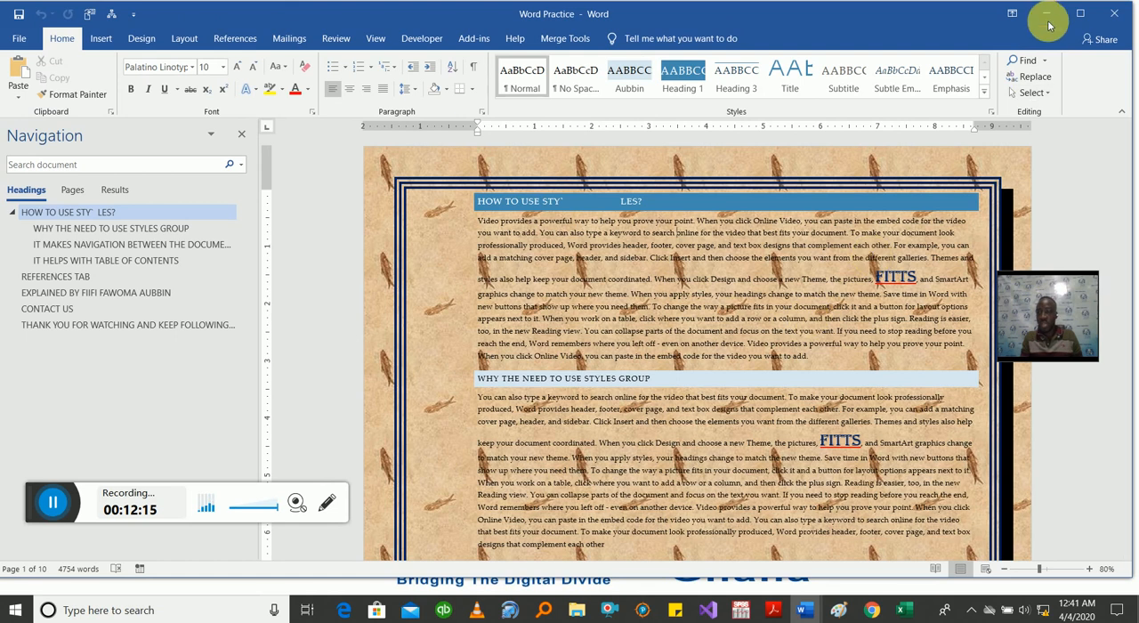